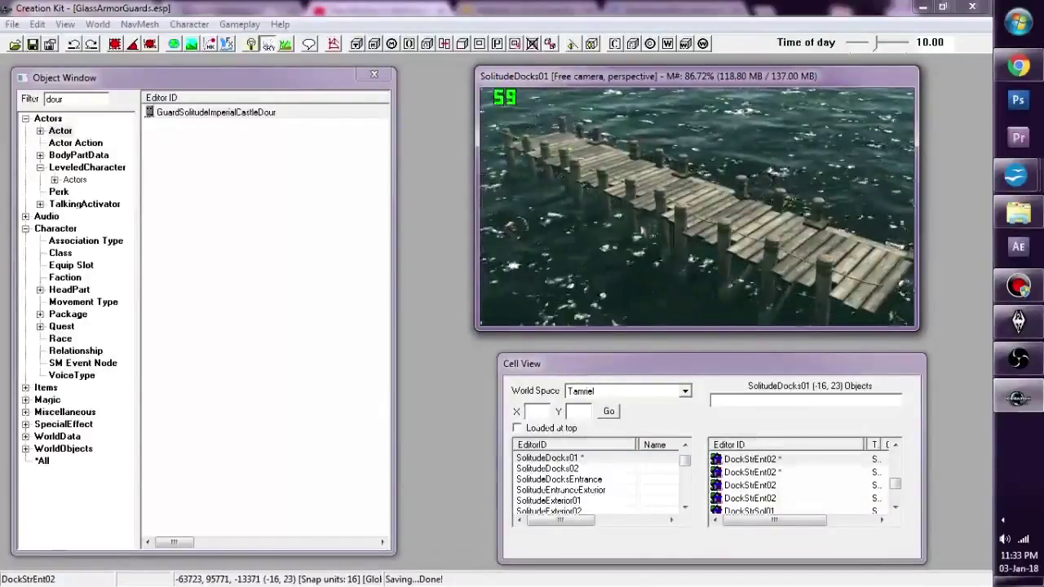
# - Examine the wooden dock in the SolitudeDocks01 cell from several distances and angles
pyautogui.scroll(-8, 644, 219)
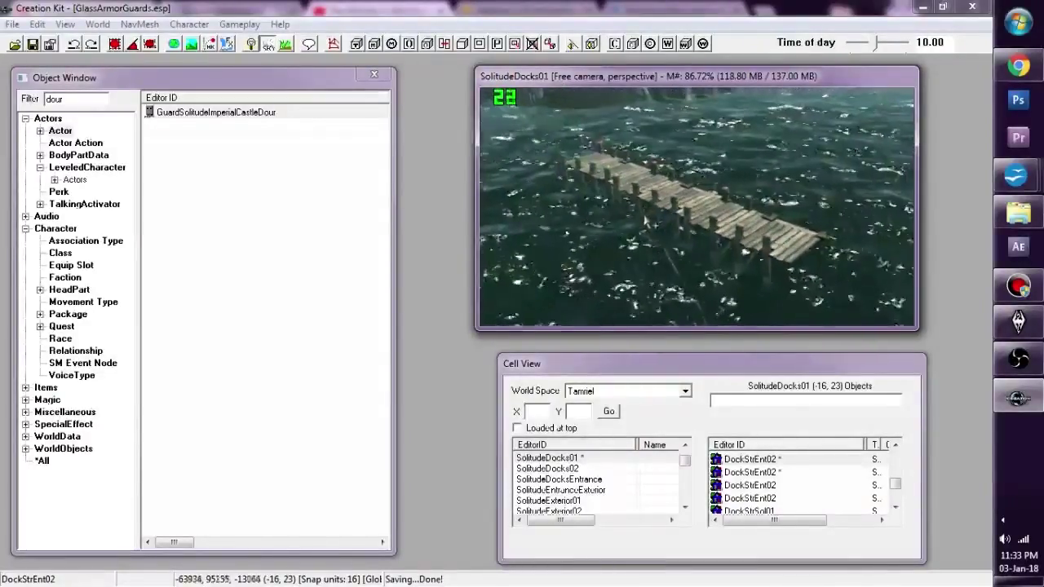
pyautogui.scroll(10, 644, 218)
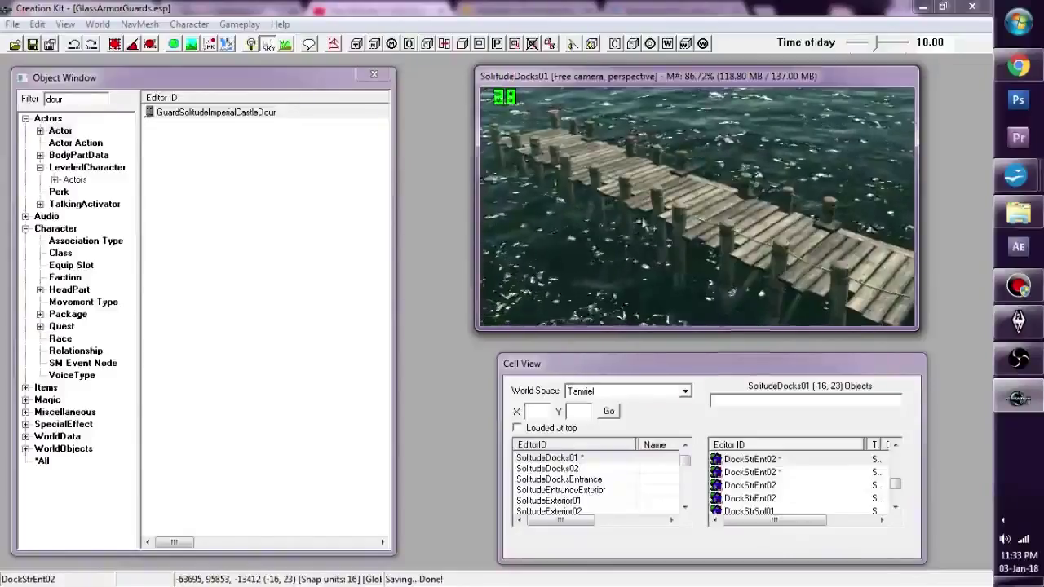
pyautogui.scroll(10, 644, 219)
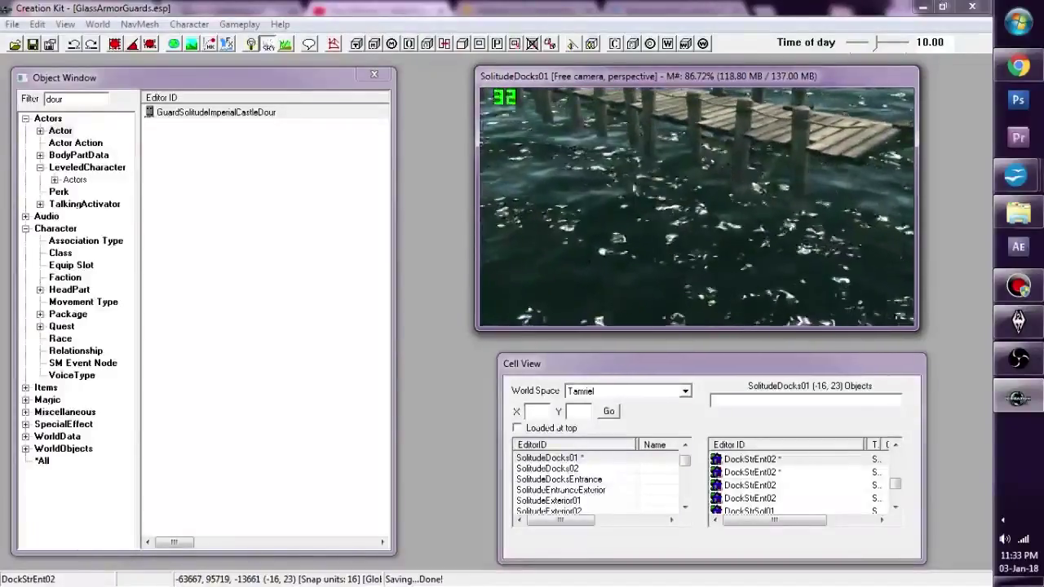
pyautogui.scroll(-3, 638, 209)
pyautogui.moveTo(638, 209); pyautogui.dragTo(613, 110, button='middle')
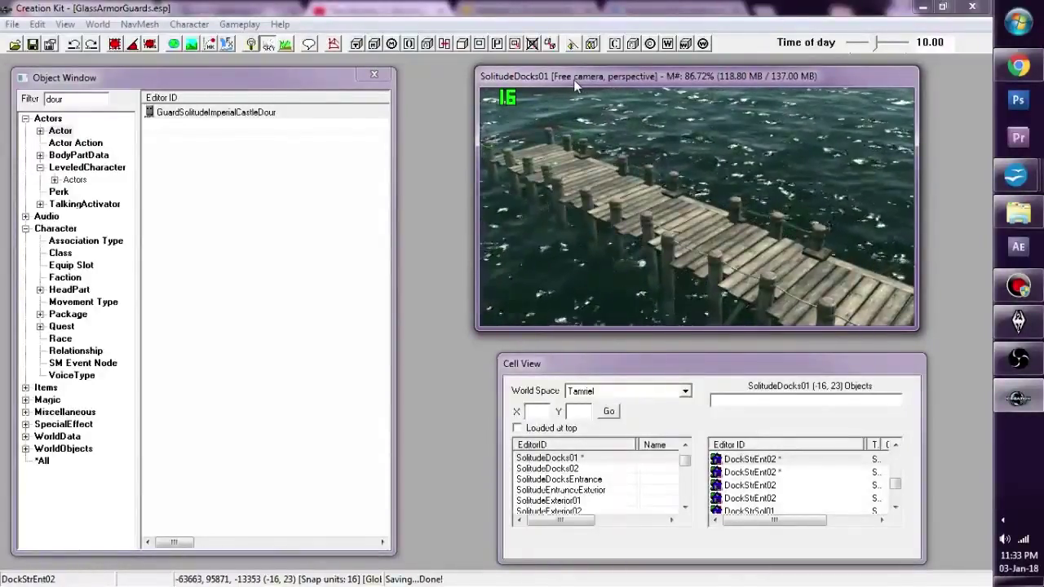
pyautogui.scroll(-1, 589, 122)
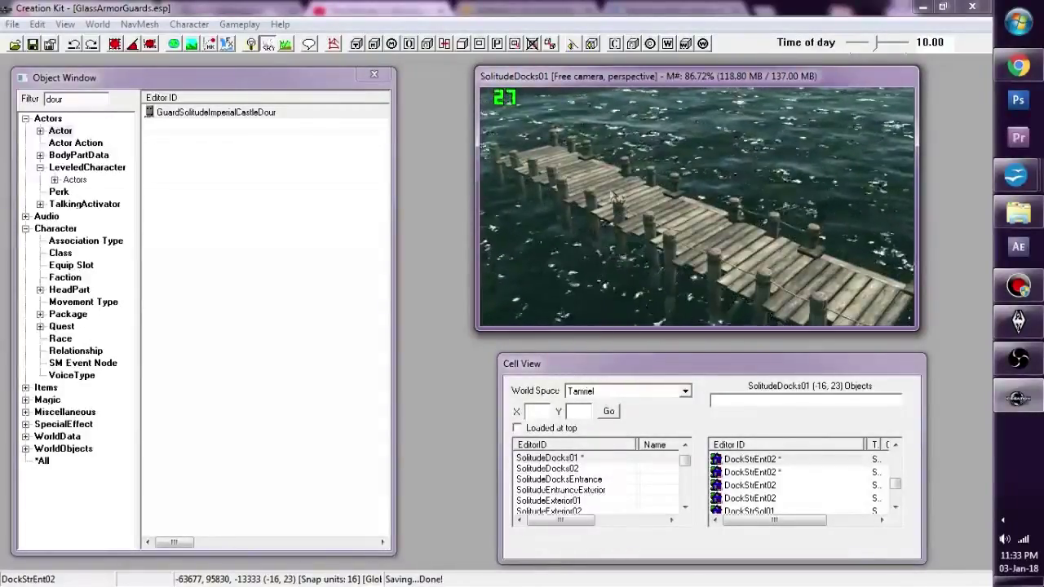
pyautogui.scroll(-2, 614, 191)
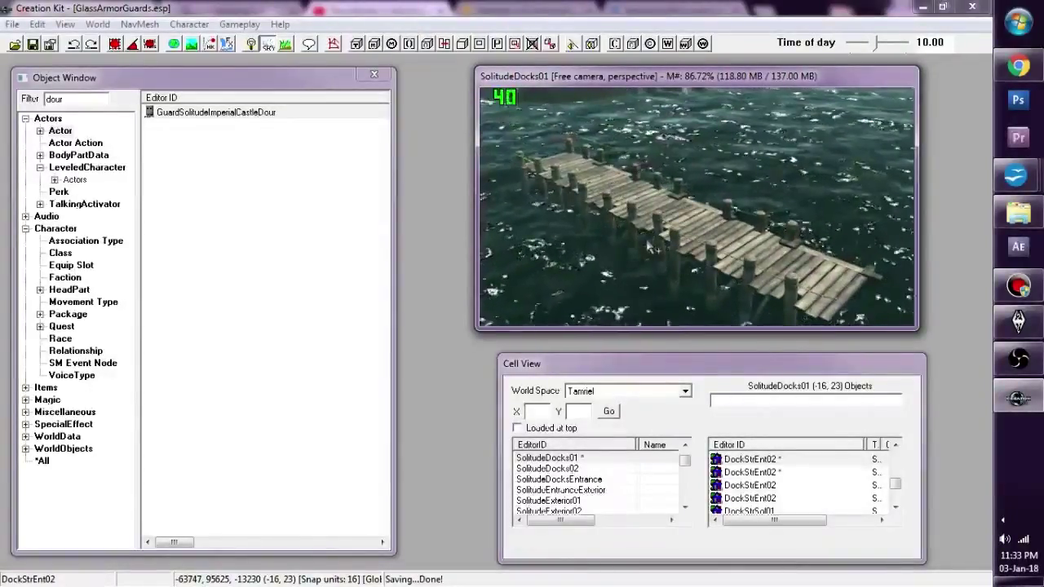
pyautogui.scroll(2, 651, 244)
pyautogui.moveTo(652, 247); pyautogui.dragTo(651, 184, button='middle')
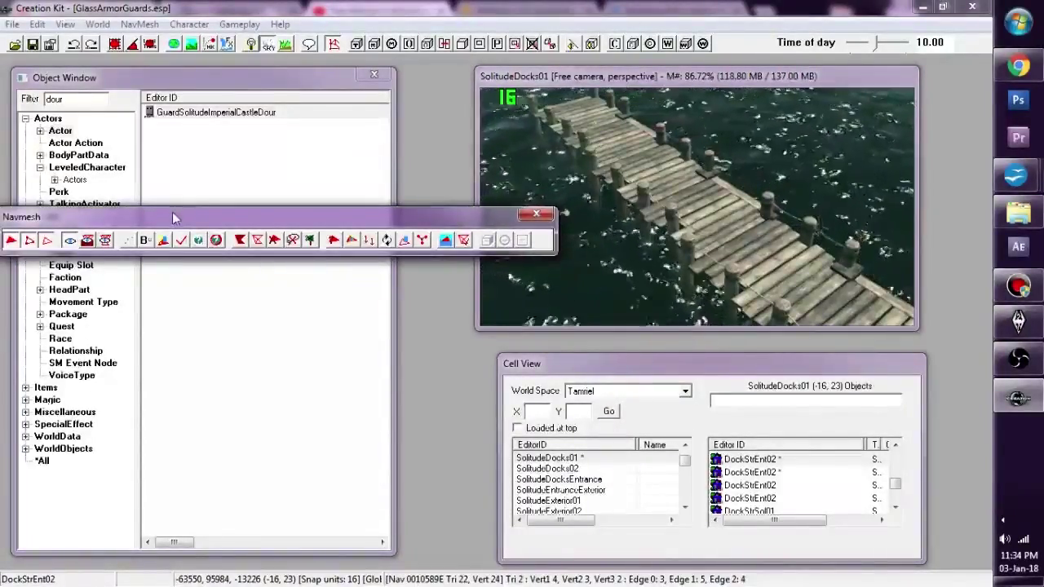
# - Reposition the Navmesh toolbar over the upper part of the Object Window
pyautogui.moveTo(172, 212); pyautogui.dragTo(197, 160)
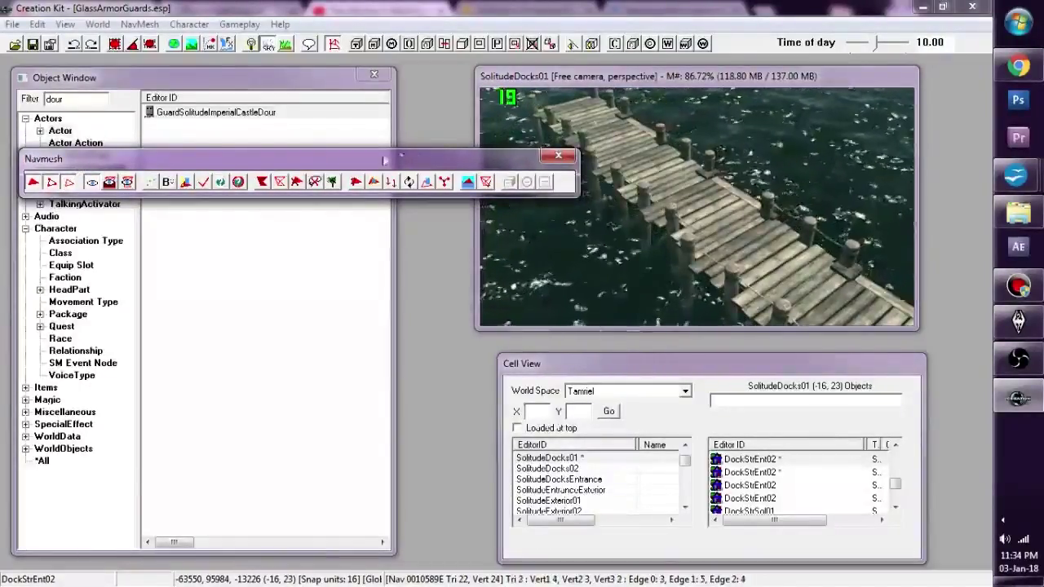
pyautogui.moveTo(373, 162); pyautogui.dragTo(367, 138)
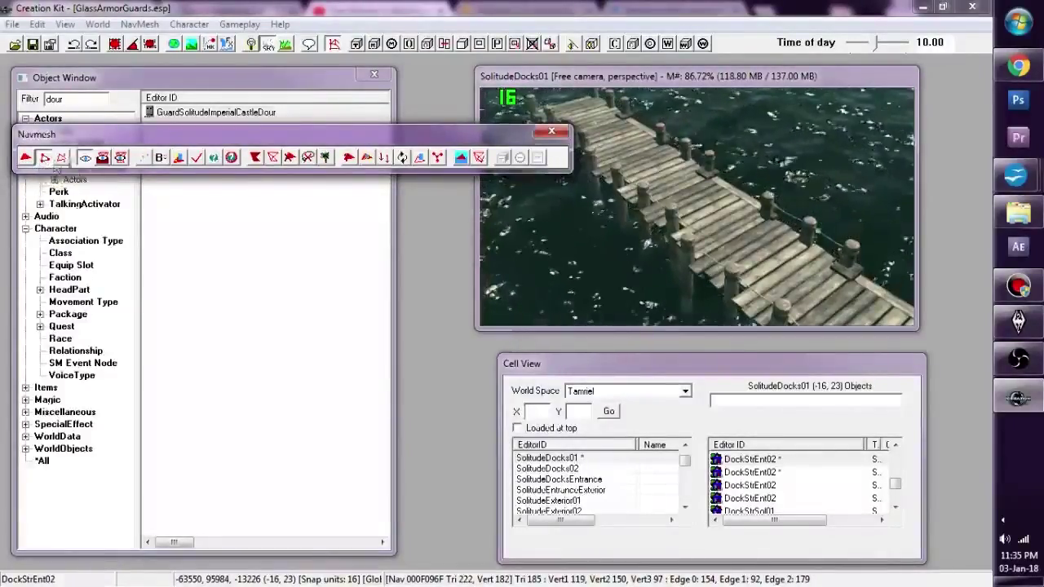
pyautogui.moveTo(86, 138); pyautogui.dragTo(91, 131)
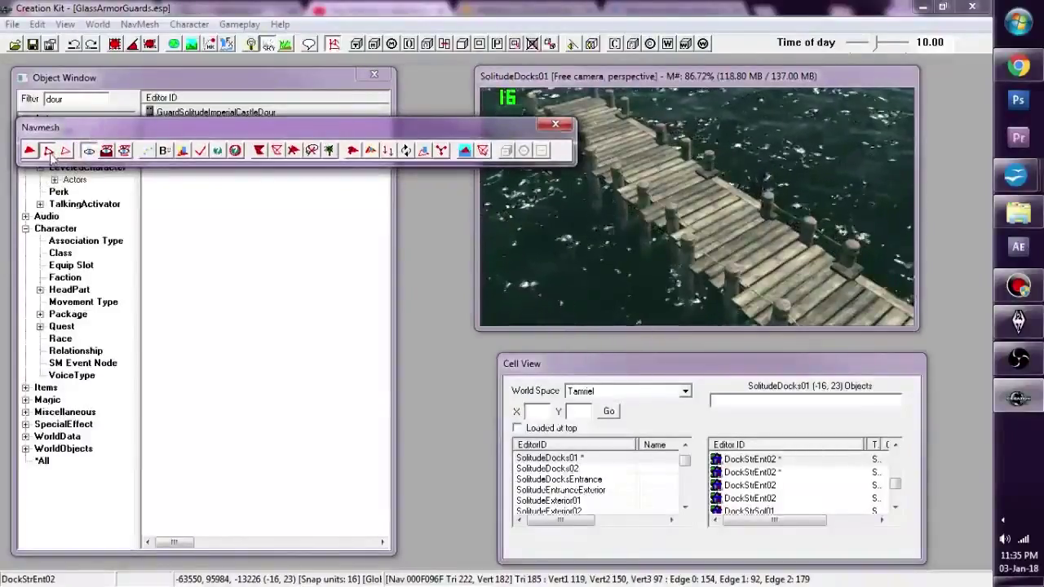
# - Enable navmesh vertex selection and create a first navmesh triangle over the planks at the end of the dock
pyautogui.click(554, 79)
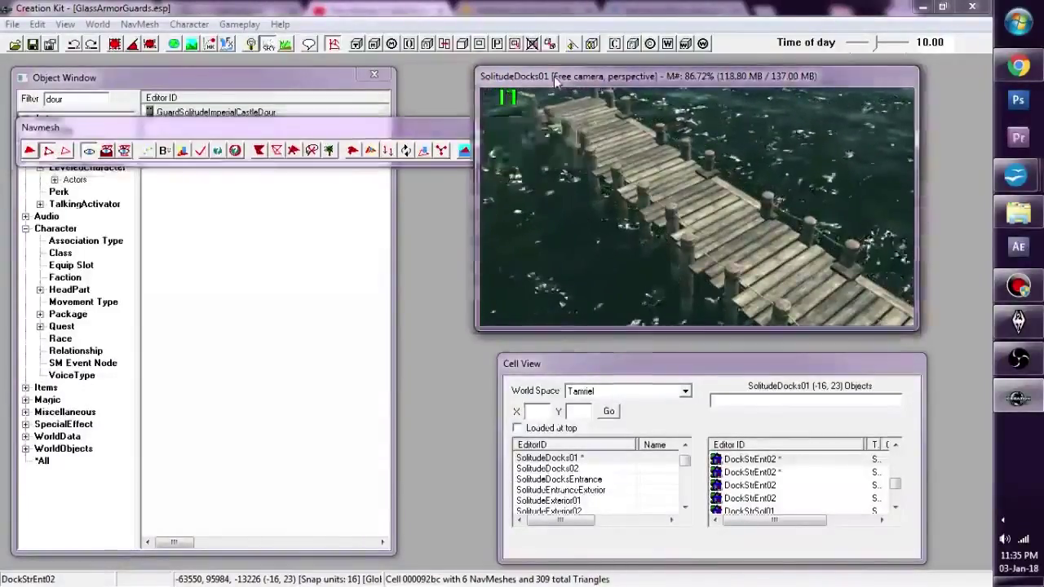
pyautogui.scroll(1, 577, 168)
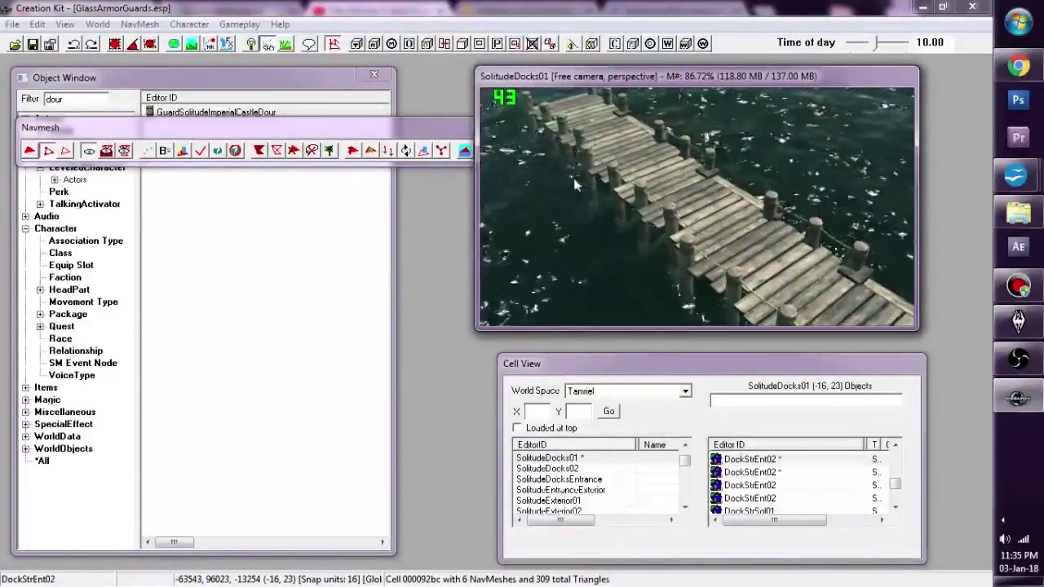
pyautogui.keyDown('shift'); pyautogui.moveTo(574, 184); pyautogui.dragTo(652, 220, button='middle'); pyautogui.keyUp('shift')
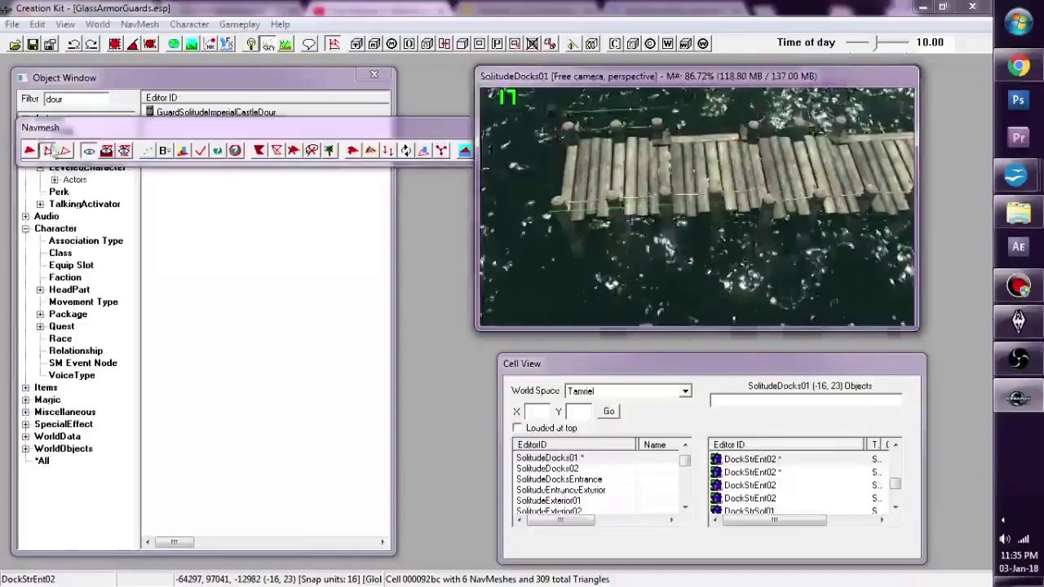
pyautogui.click(51, 151)
pyautogui.click(49, 150)
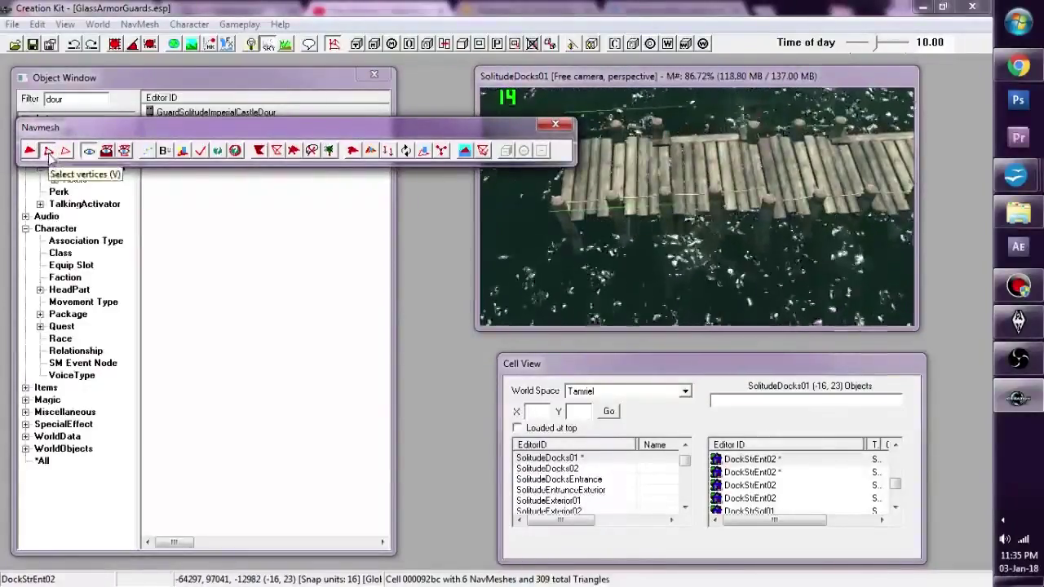
pyautogui.click(582, 155)
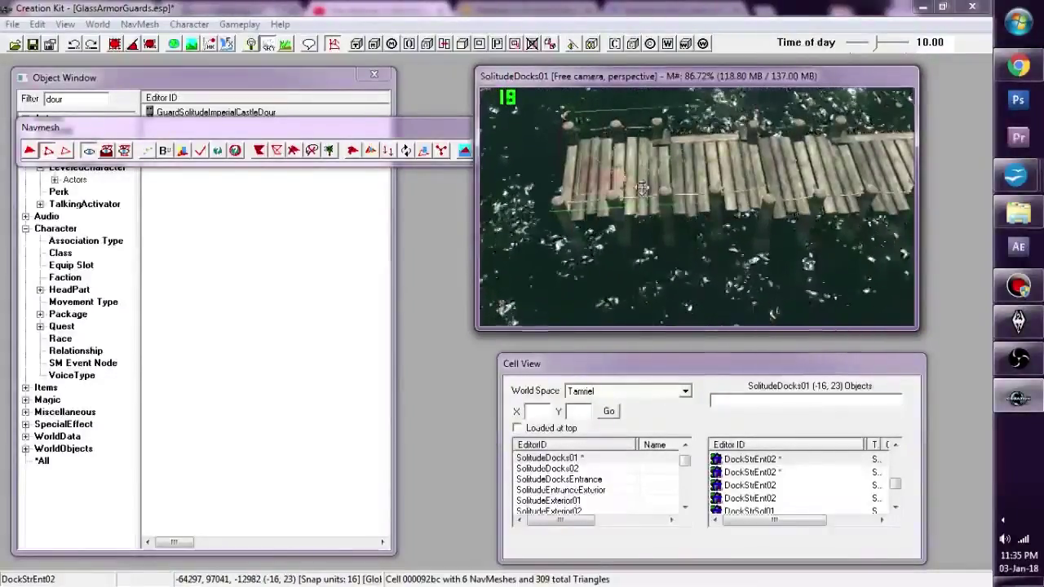
# - Pick the rope-side vertex of the new triangle closest to the end of the dock
pyautogui.scroll(5, 595, 205)
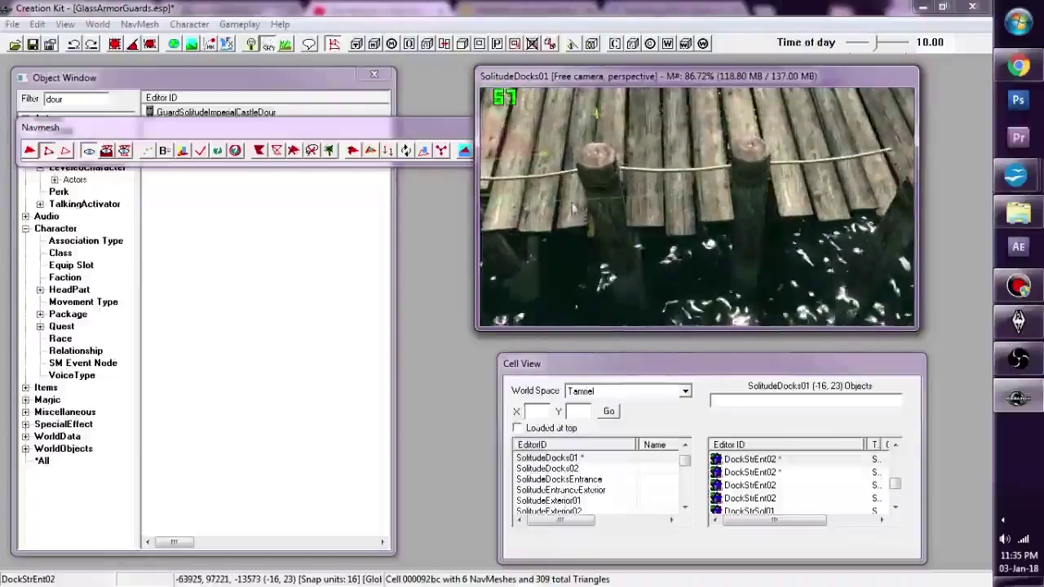
pyautogui.moveTo(573, 209); pyautogui.dragTo(586, 223, button='middle')
pyautogui.scroll(6, 636, 192)
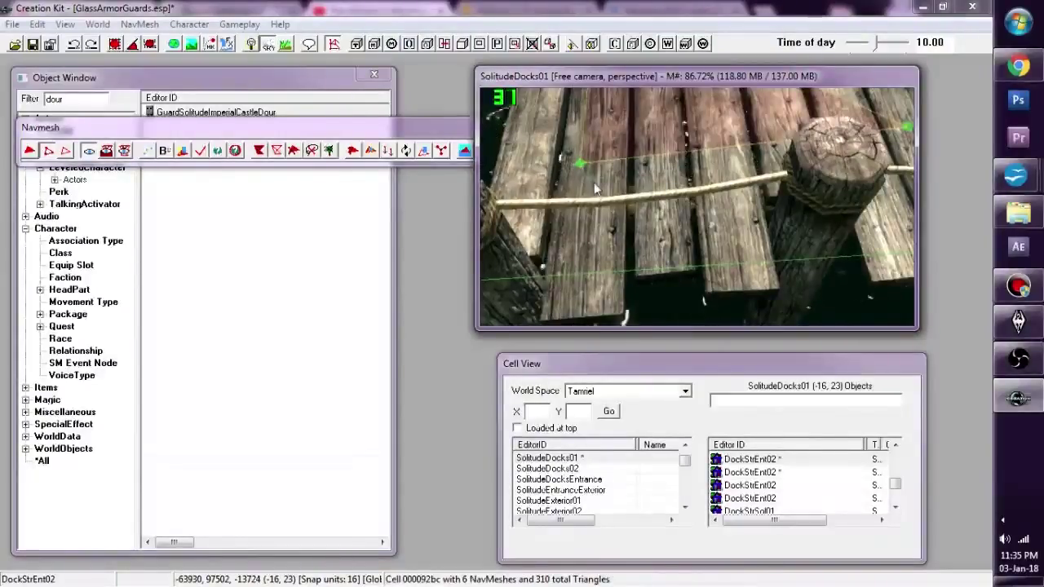
pyautogui.moveTo(594, 182); pyautogui.dragTo(652, 183, button='middle')
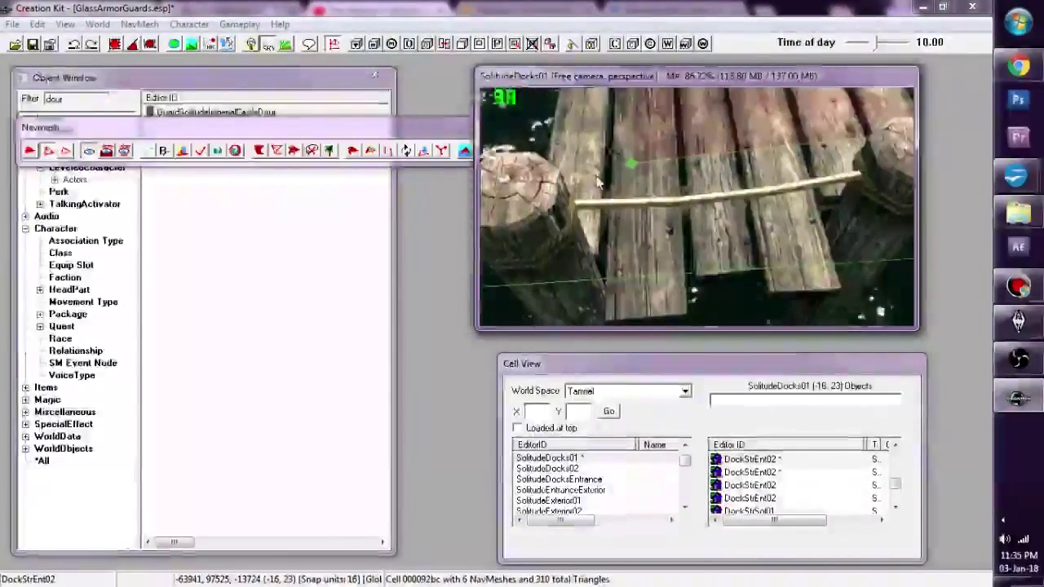
pyautogui.click(631, 163)
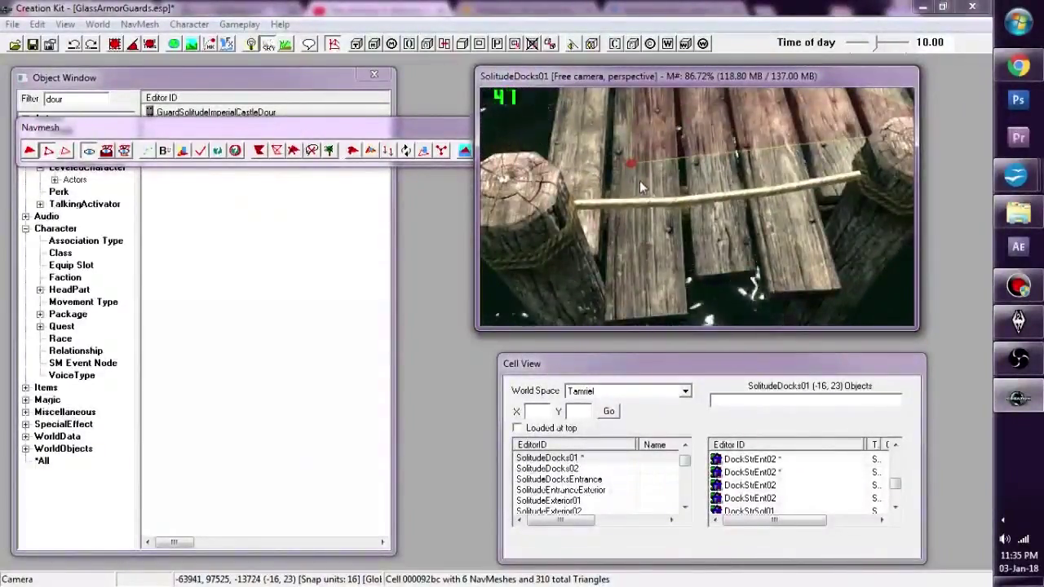
# - Adjust the position of the triangle's outer rope-side vertex on the planks near the end of the dock
pyautogui.moveTo(656, 181); pyautogui.dragTo(624, 168, button='middle')
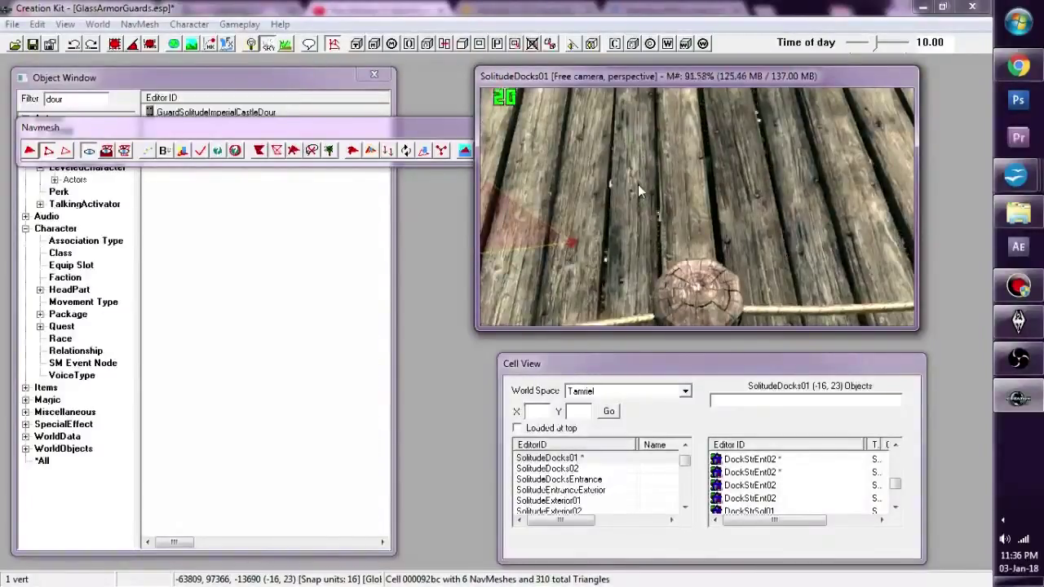
pyautogui.scroll(-5, 619, 199)
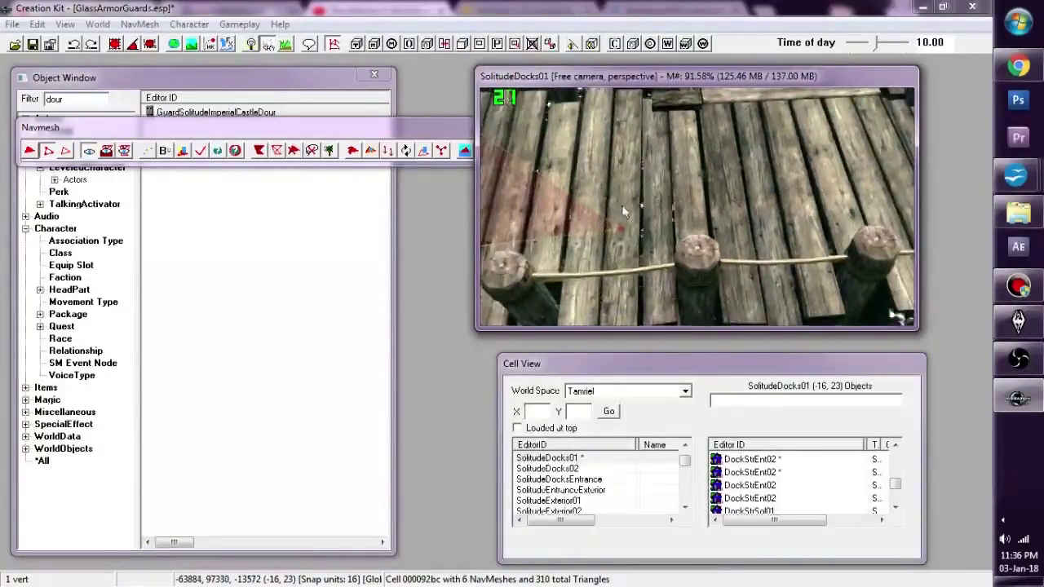
pyautogui.moveTo(622, 207); pyautogui.dragTo(643, 209, button='middle')
pyautogui.scroll(1, 643, 208)
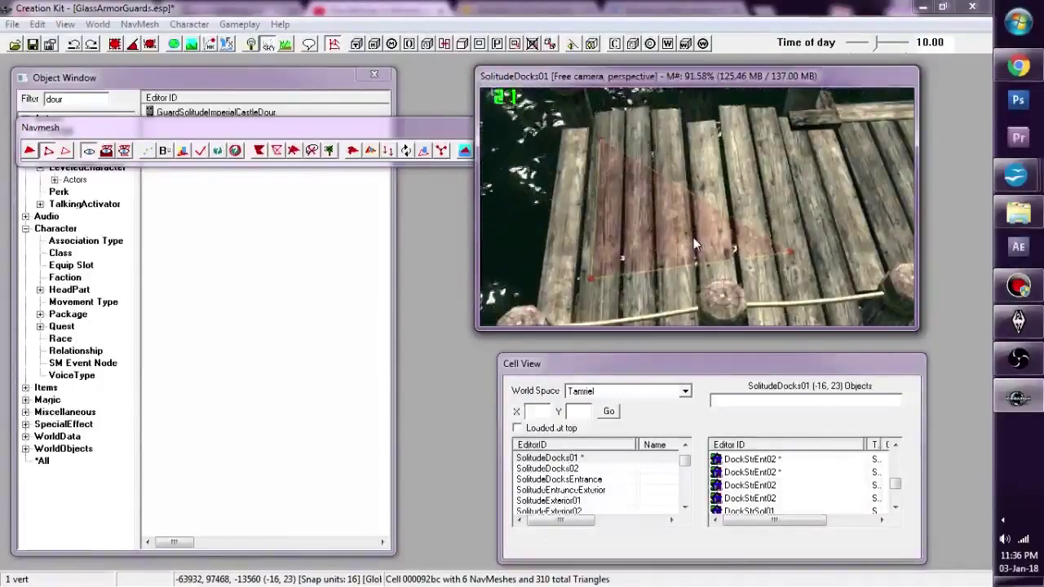
pyautogui.moveTo(693, 237); pyautogui.dragTo(663, 210, button='middle')
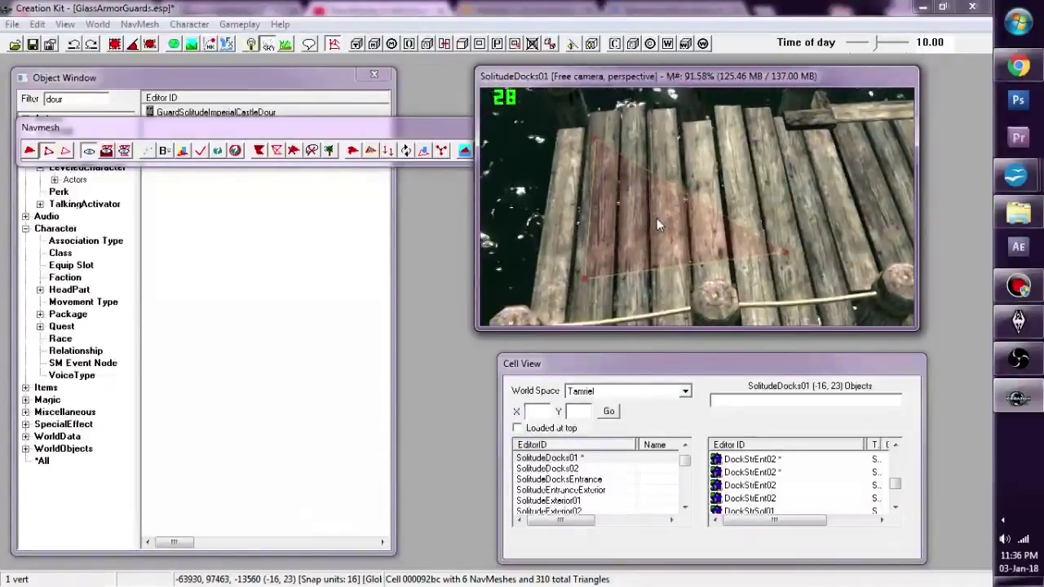
pyautogui.scroll(1, 656, 217)
pyautogui.click(591, 243)
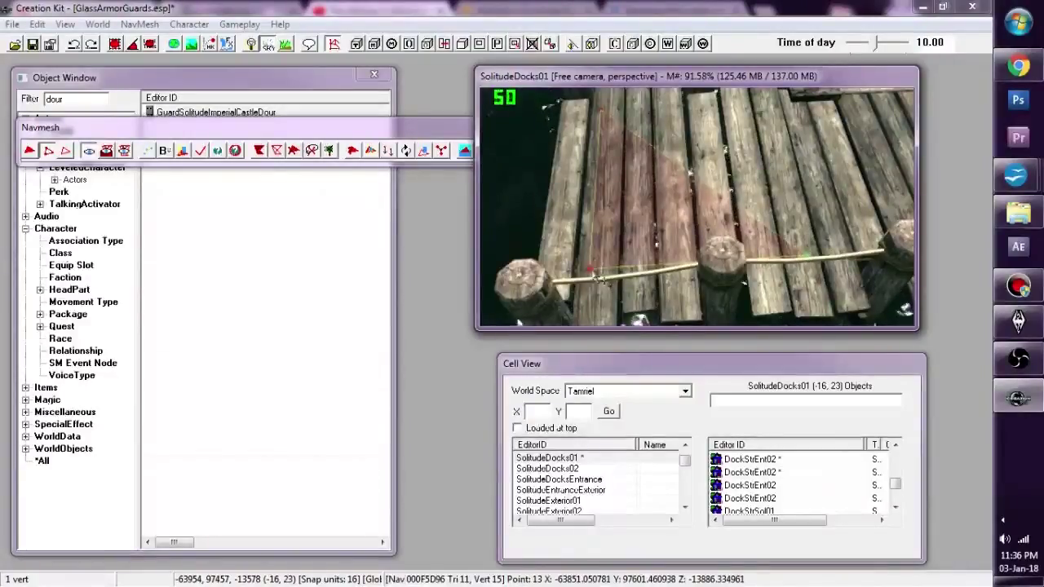
pyautogui.moveTo(591, 271); pyautogui.dragTo(590, 255)
pyautogui.keyDown('shift'); pyautogui.moveTo(624, 257); pyautogui.dragTo(618, 264, button='middle'); pyautogui.keyUp('shift')
pyautogui.scroll(3, 758, 221)
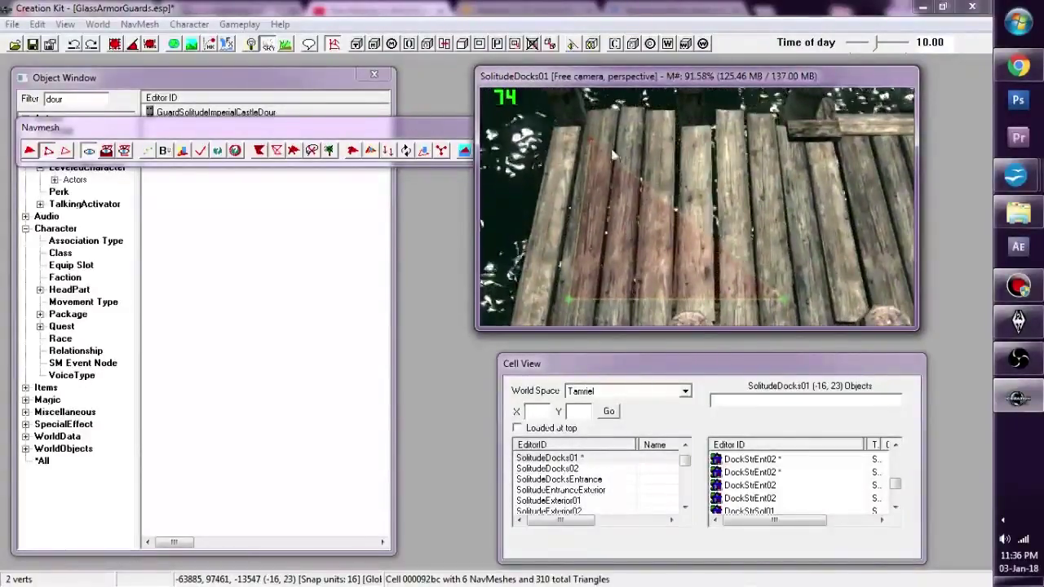
# - Add a second triangle from the two diagonal vertices of the first, completing a rectangle over the dock's end planks
pyautogui.click(591, 139)
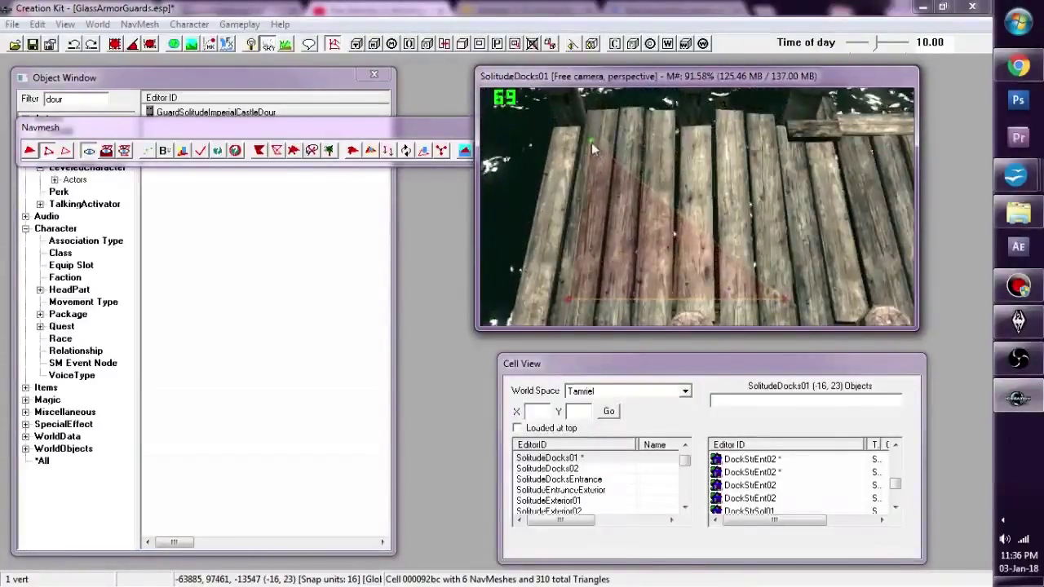
pyautogui.keyDown('ctrl'); pyautogui.click(783, 299); pyautogui.keyUp('ctrl')
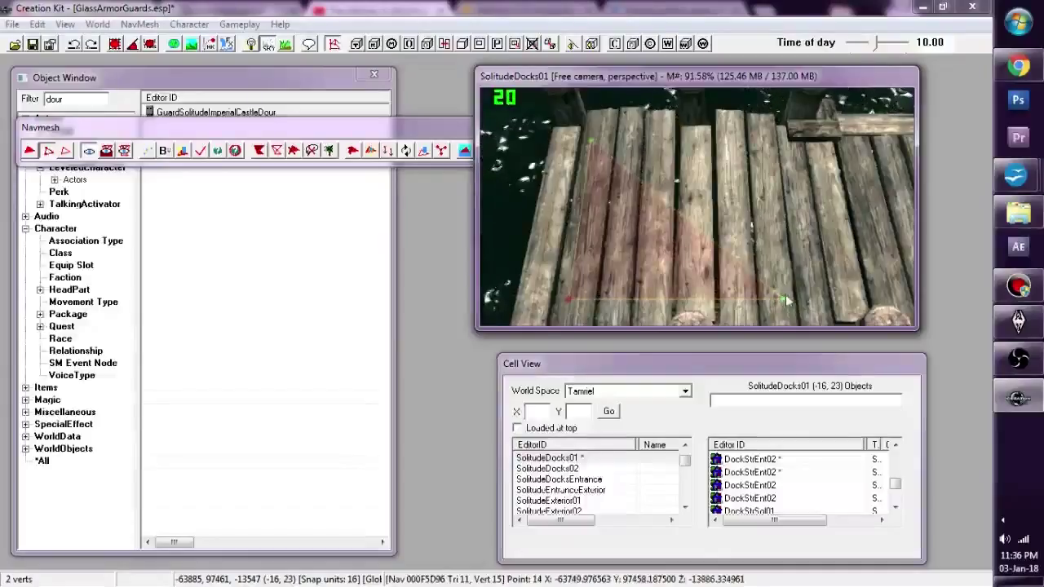
pyautogui.keyDown('ctrl'); pyautogui.rightClick(798, 146); pyautogui.keyUp('ctrl')
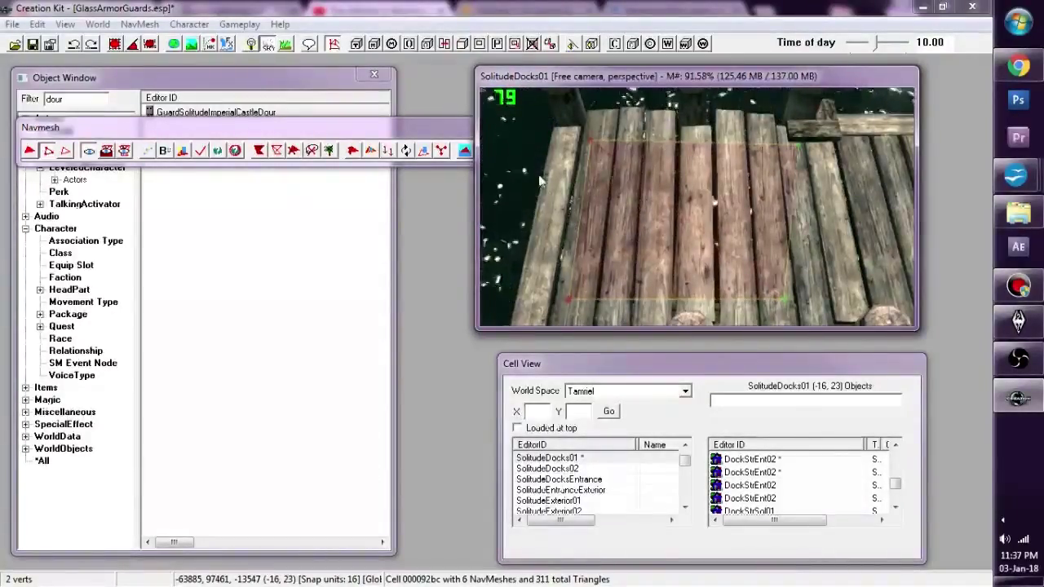
# - Add another triangle from the rectangle's two inner vertices, extending the navmesh along the far side of the dock
pyautogui.moveTo(540, 183); pyautogui.dragTo(528, 180, button='middle')
pyautogui.click(691, 274)
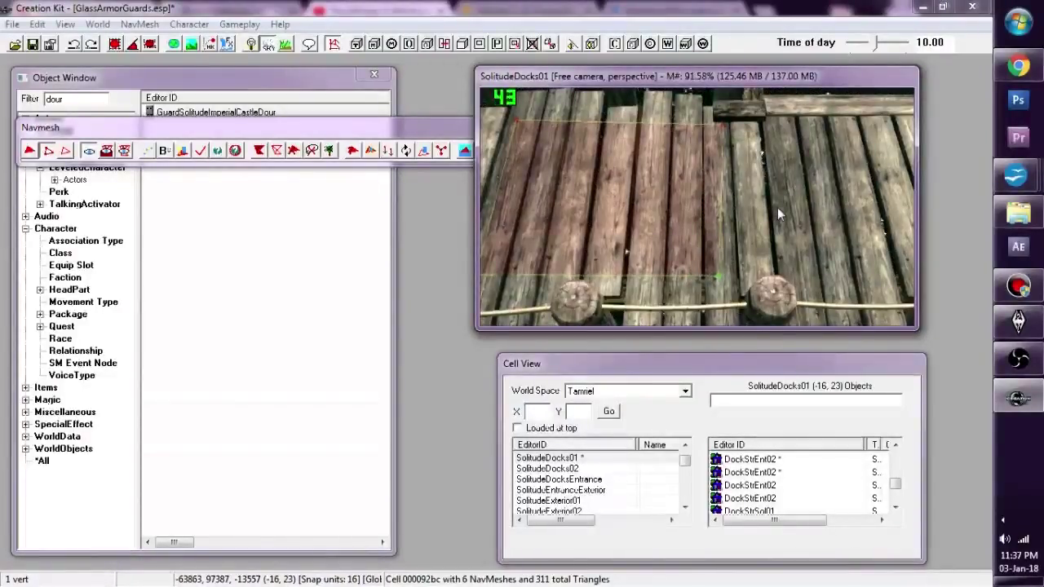
pyautogui.moveTo(777, 209); pyautogui.dragTo(765, 207, button='middle')
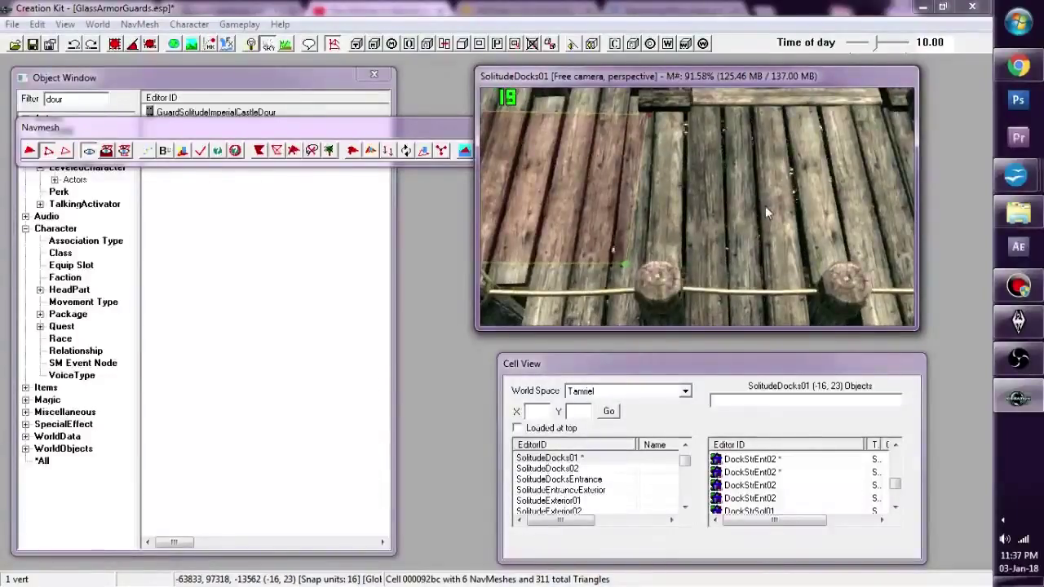
pyautogui.scroll(-3, 765, 212)
pyautogui.scroll(-3, 764, 208)
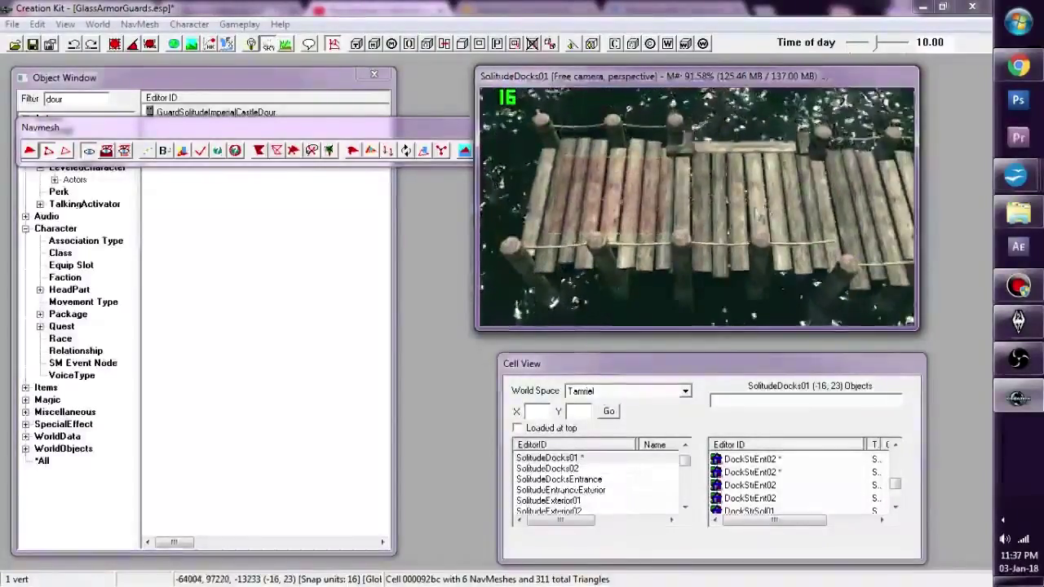
pyautogui.scroll(2, 645, 220)
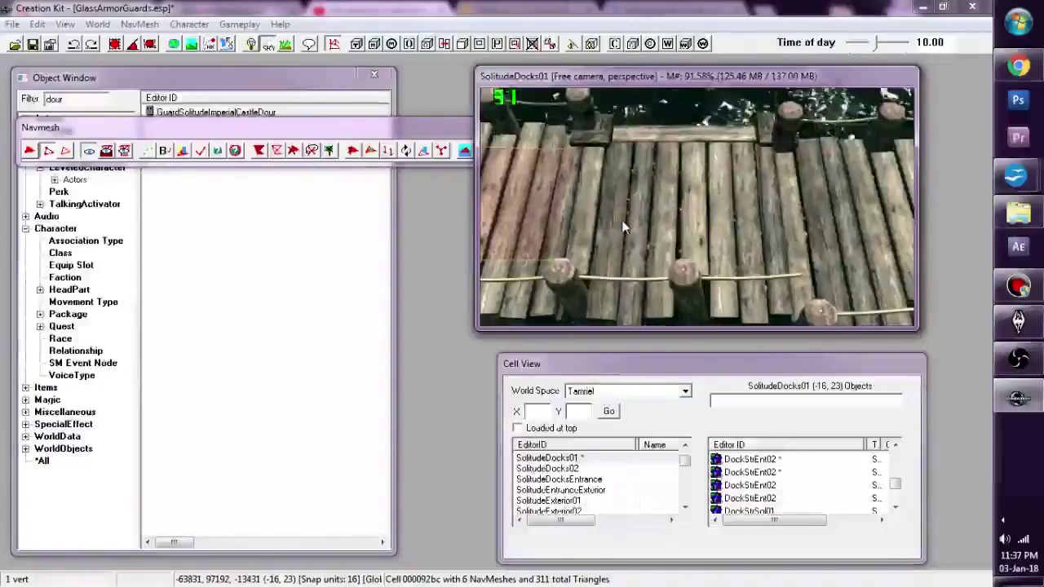
pyautogui.moveTo(623, 221); pyautogui.dragTo(628, 220, button='middle')
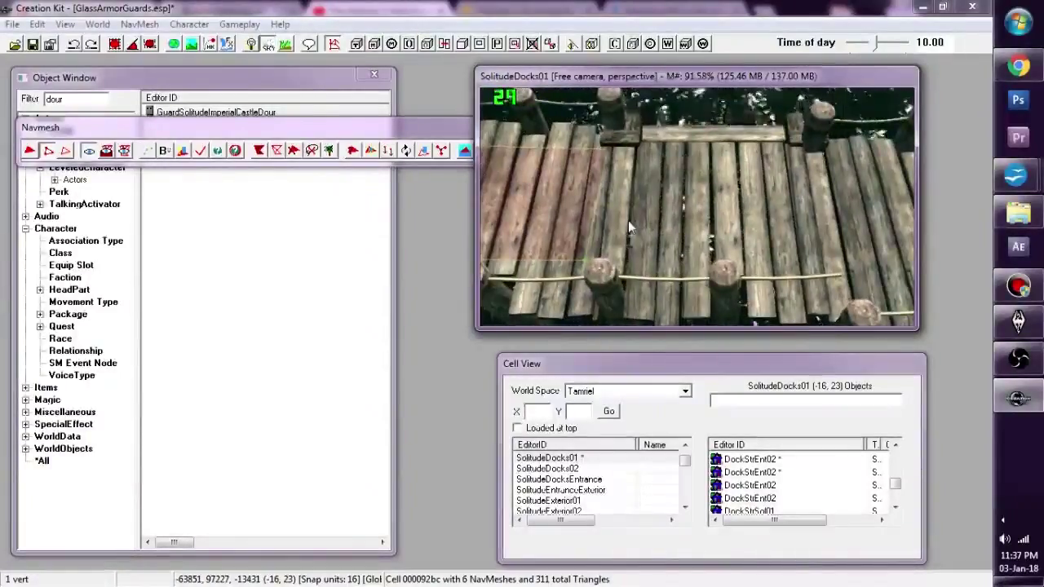
pyautogui.keyDown('ctrl'); pyautogui.click(613, 155); pyautogui.keyUp('ctrl')
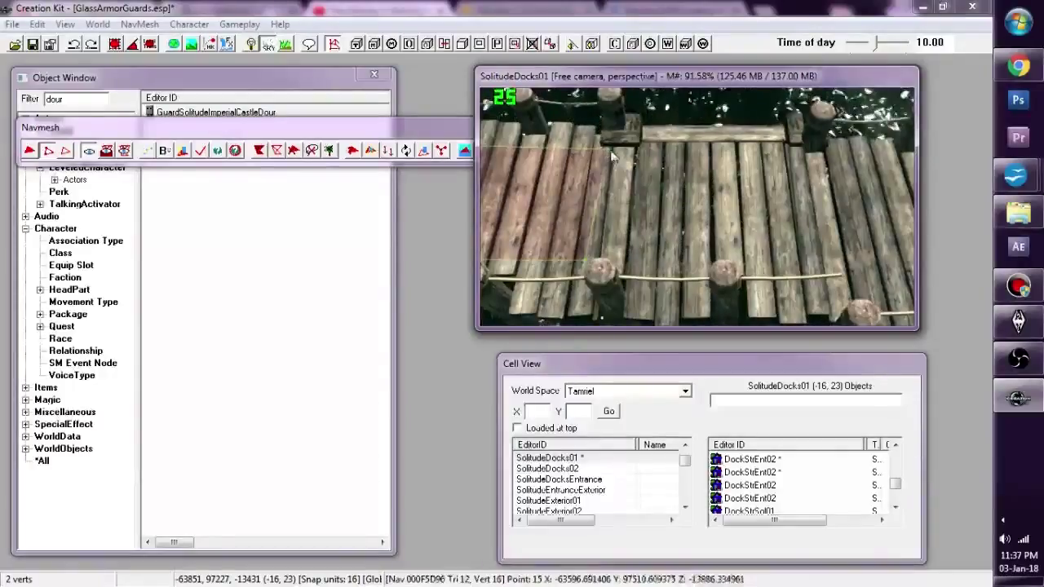
pyautogui.keyDown('ctrl'); pyautogui.rightClick(754, 155); pyautogui.keyUp('ctrl')
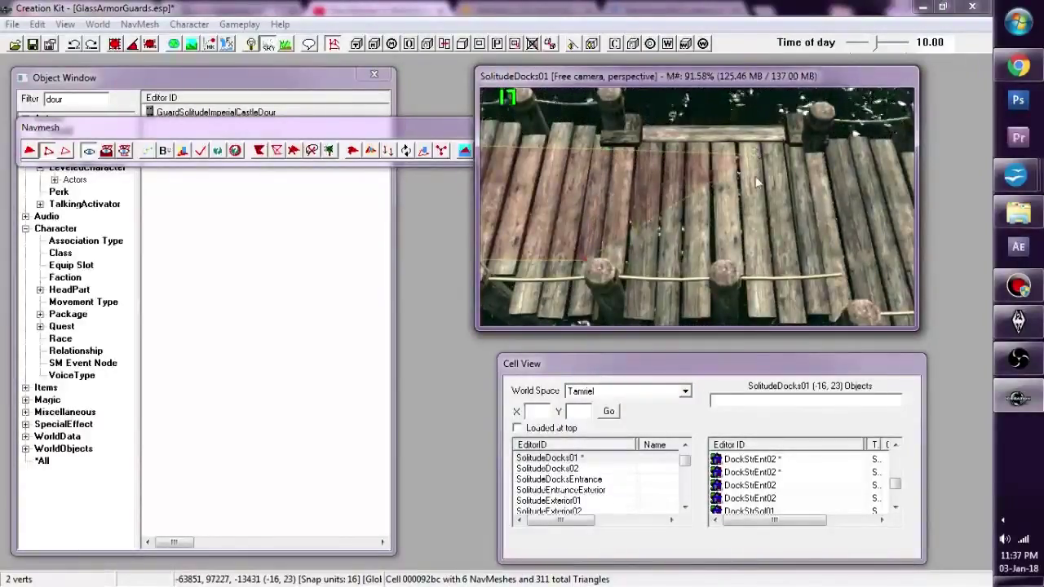
# - Extend the navmesh along the dock's rope side and add a triangle across the middle gap, joining the two sections' rope-side ends
pyautogui.rightClick(583, 265)
pyautogui.keyDown('ctrl'); pyautogui.click(739, 252); pyautogui.keyUp('ctrl')
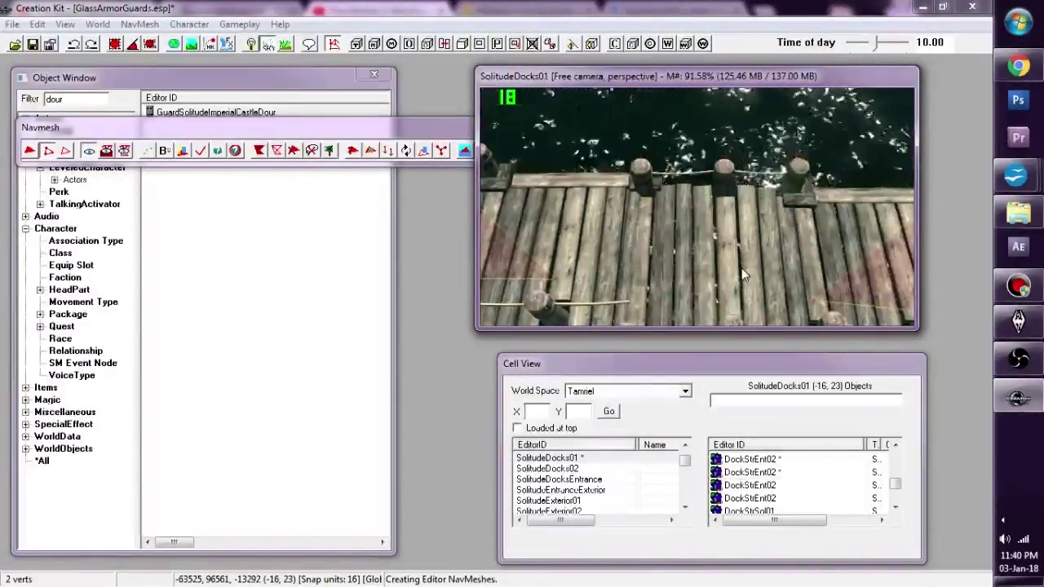
pyautogui.scroll(-2, 743, 273)
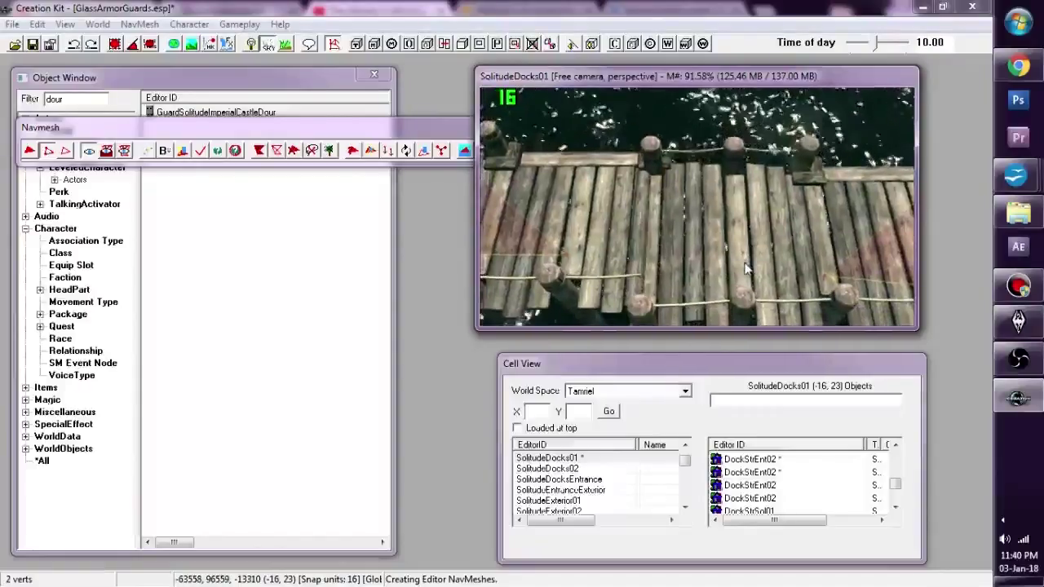
pyautogui.scroll(1, 747, 269)
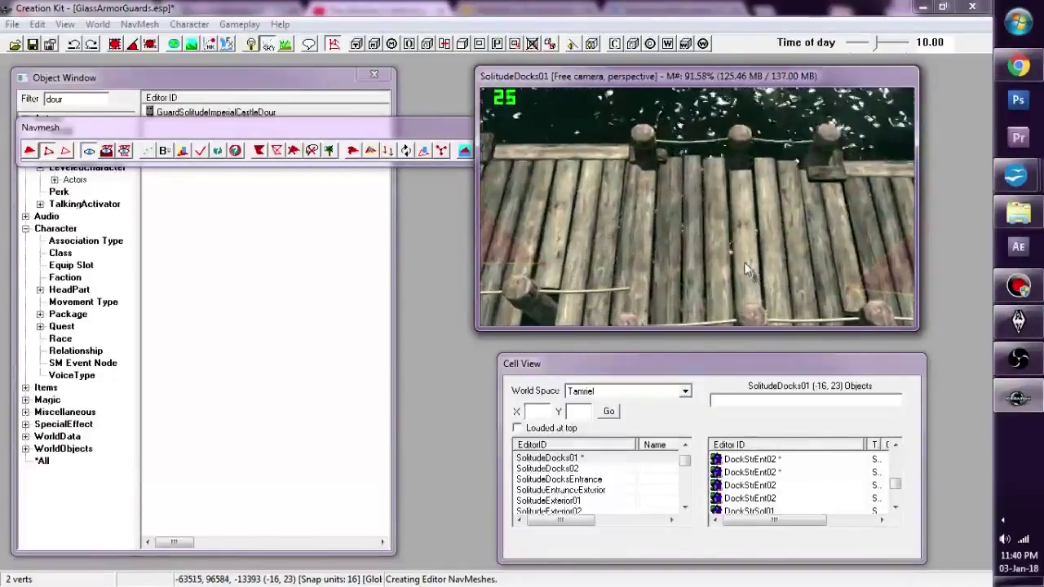
pyautogui.click(540, 263)
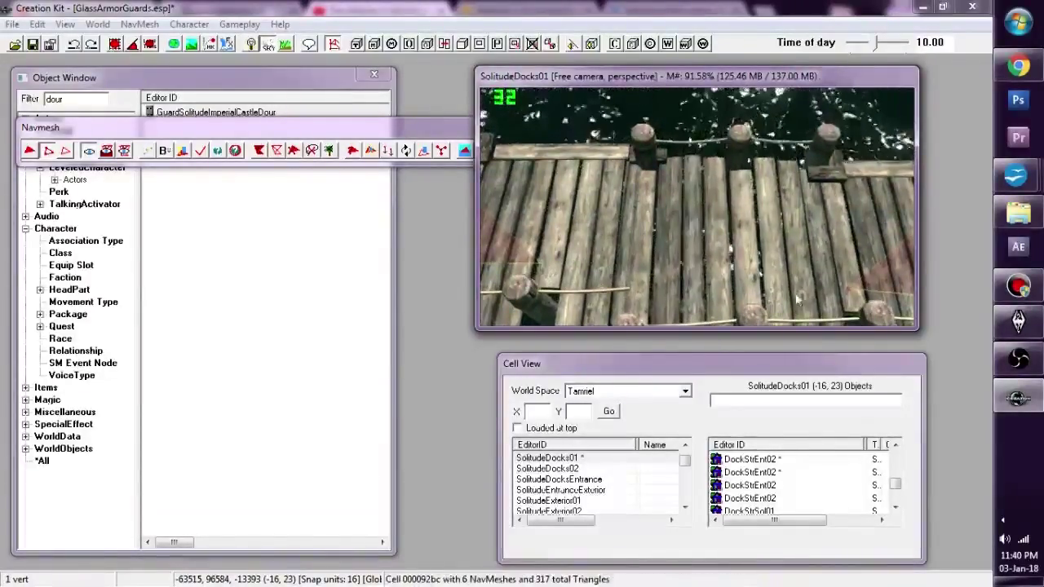
pyautogui.keyDown('ctrl'); pyautogui.click(848, 290); pyautogui.keyUp('ctrl')
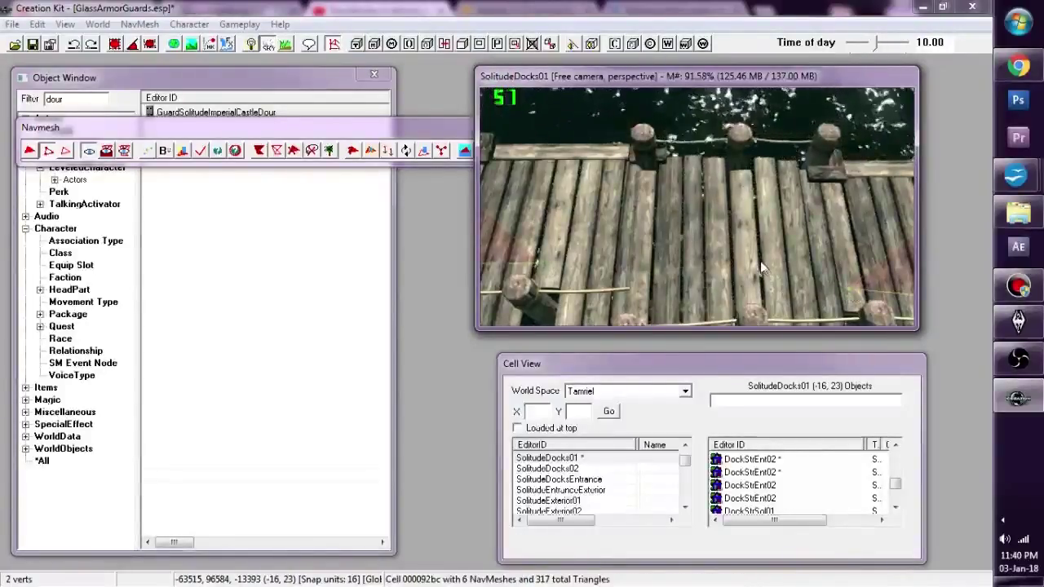
pyautogui.keyDown('ctrl'); pyautogui.rightClick(541, 263); pyautogui.keyUp('ctrl')
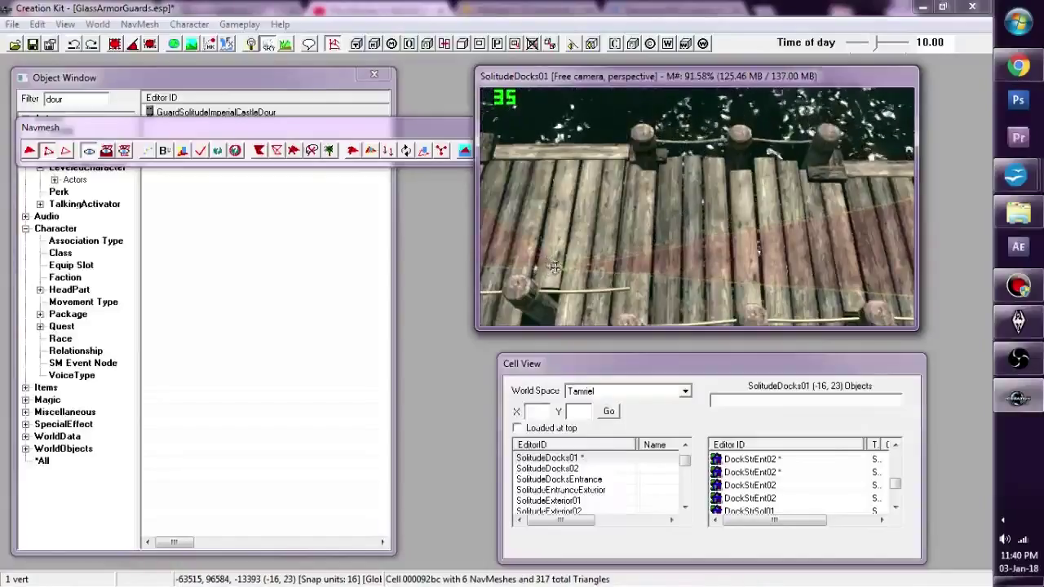
# - Fill the remaining middle gap with a triangle from the two sections' far-side vertices and their shared rope-side vertex
pyautogui.moveTo(620, 249); pyautogui.dragTo(649, 243, button='middle')
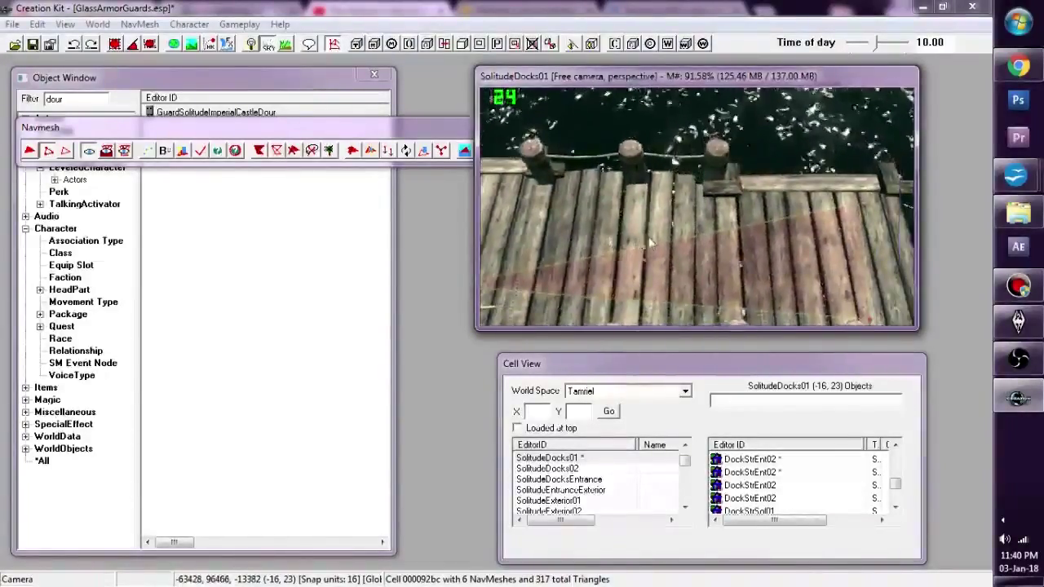
pyautogui.click(861, 207)
pyautogui.moveTo(771, 259); pyautogui.dragTo(632, 223, button='middle')
pyautogui.keyDown('ctrl'); pyautogui.click(601, 271); pyautogui.keyUp('ctrl')
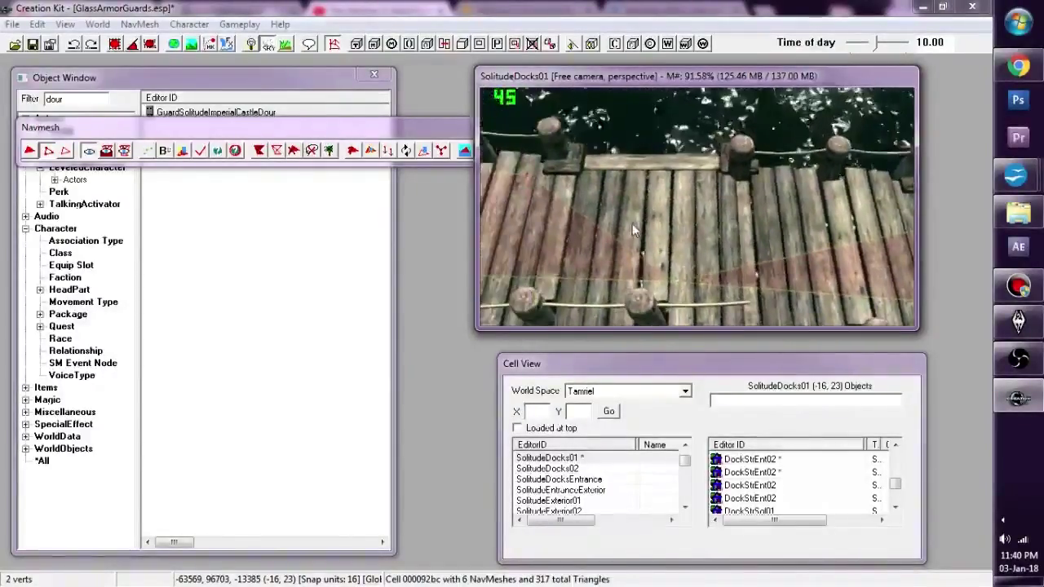
pyautogui.keyDown('ctrl'); pyautogui.click(525, 173); pyautogui.keyUp('ctrl')
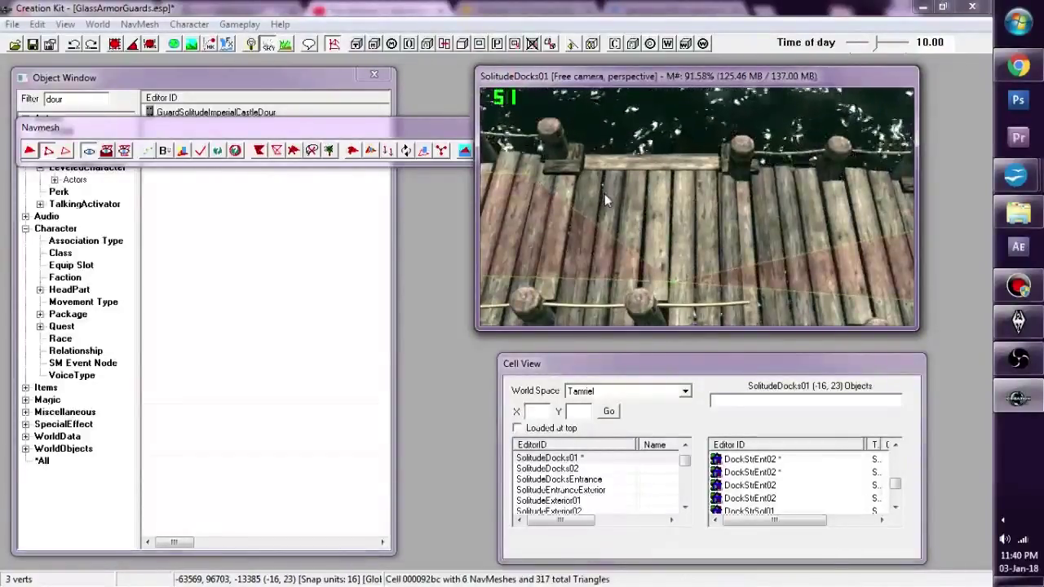
pyautogui.moveTo(719, 251); pyautogui.dragTo(675, 238, button='middle')
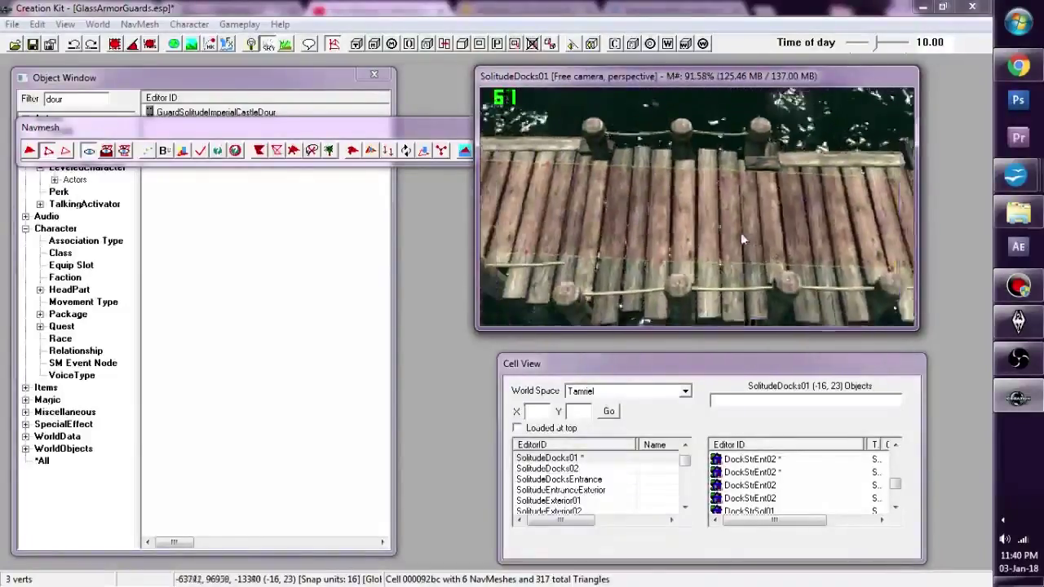
# - Examine the navmesh coverage along the full length of the dock from above and from the side
pyautogui.scroll(-2, 742, 238)
pyautogui.moveTo(675, 238); pyautogui.dragTo(685, 238)
pyautogui.moveTo(685, 238)
pyautogui.mouseDown(button='middle')
pyautogui.moveTo(812, 242)
pyautogui.moveTo(666, 224)
pyautogui.moveTo(682, 229)
pyautogui.mouseUp(button='middle')
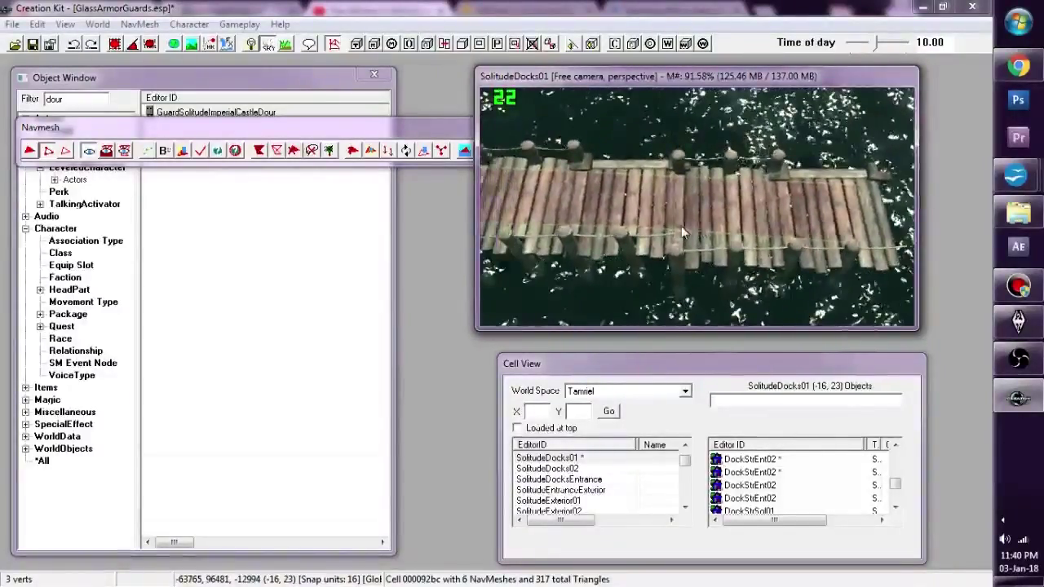
pyautogui.scroll(2, 681, 229)
pyautogui.moveTo(681, 228); pyautogui.dragTo(553, 195, button='middle')
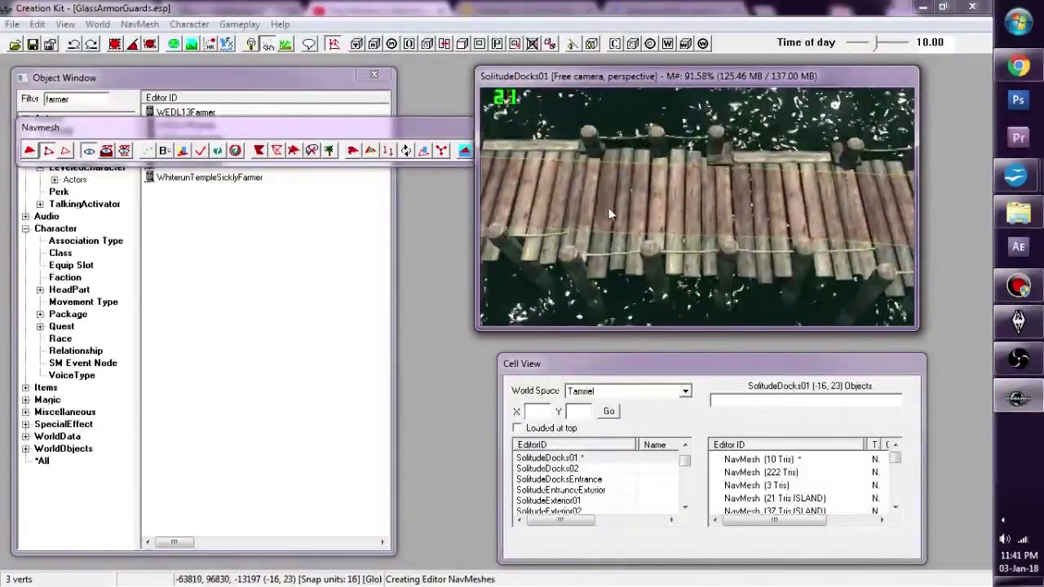
pyautogui.scroll(-3, 608, 214)
pyautogui.moveTo(737, 239); pyautogui.dragTo(728, 205, button='middle')
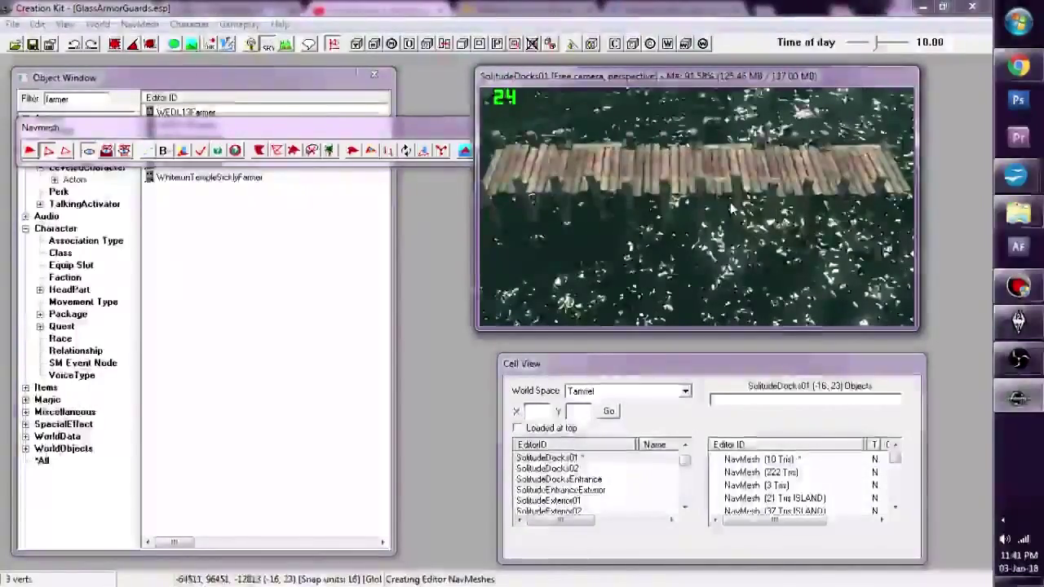
pyautogui.moveTo(730, 202); pyautogui.dragTo(699, 189, button='middle')
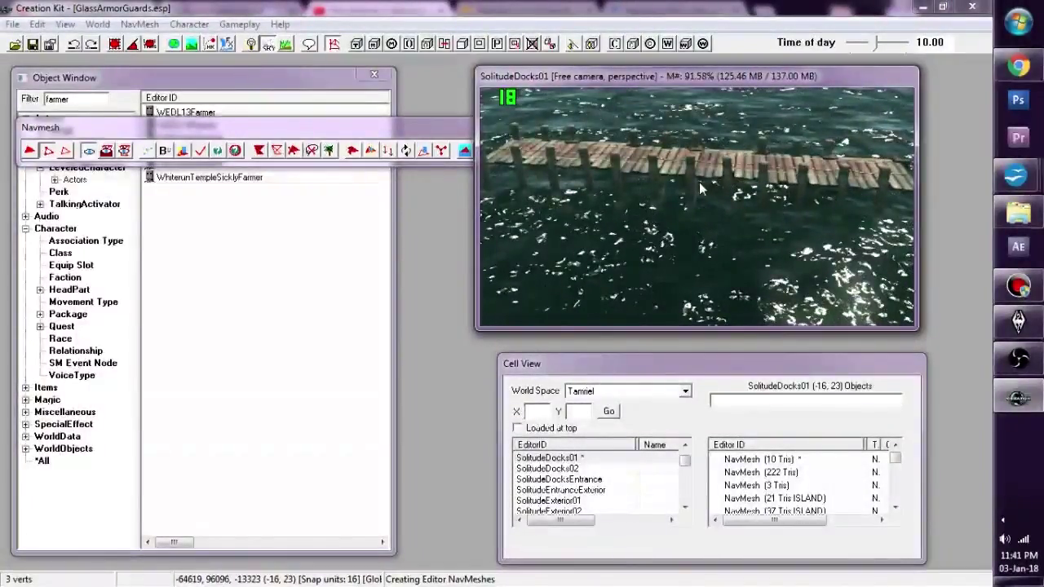
# - Select all the navmesh triangles covering the dock, from one end to the other
pyautogui.moveTo(700, 188); pyautogui.dragTo(706, 260, button='middle')
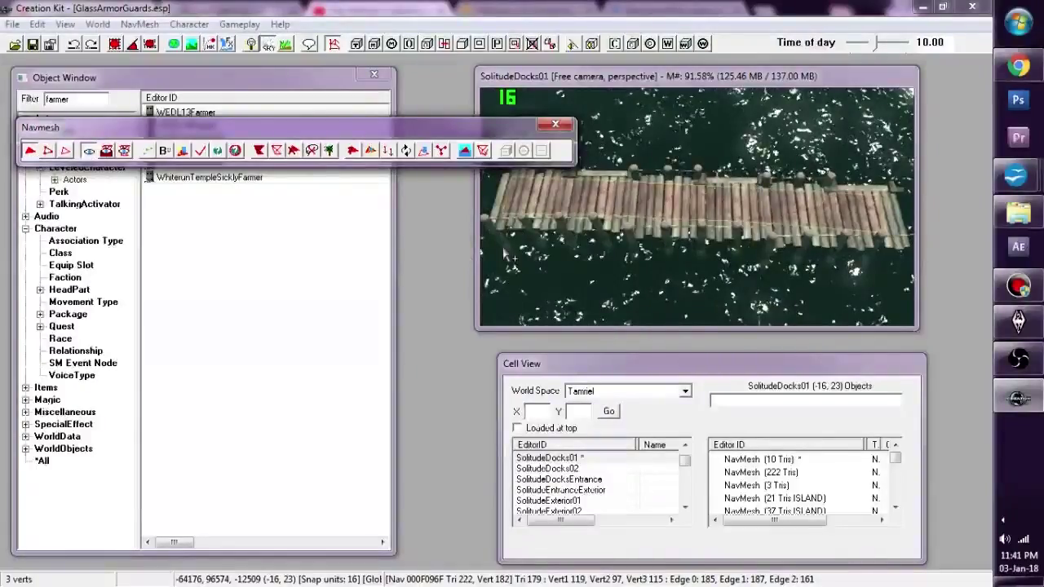
pyautogui.click(542, 196)
pyautogui.keyDown('ctrl'); pyautogui.click(543, 198); pyautogui.keyUp('ctrl')
pyautogui.keyDown('ctrl'); pyautogui.click(588, 204); pyautogui.keyUp('ctrl')
pyautogui.keyDown('ctrl'); pyautogui.click(593, 206); pyautogui.keyUp('ctrl')
pyautogui.keyDown('ctrl'); pyautogui.click(637, 198); pyautogui.keyUp('ctrl')
pyautogui.keyDown('ctrl'); pyautogui.click(662, 207); pyautogui.keyUp('ctrl')
pyautogui.keyDown('ctrl'); pyautogui.click(698, 205); pyautogui.keyUp('ctrl')
pyautogui.keyDown('ctrl'); pyautogui.click(757, 202); pyautogui.keyUp('ctrl')
pyautogui.keyDown('ctrl'); pyautogui.click(845, 247); pyautogui.keyUp('ctrl')
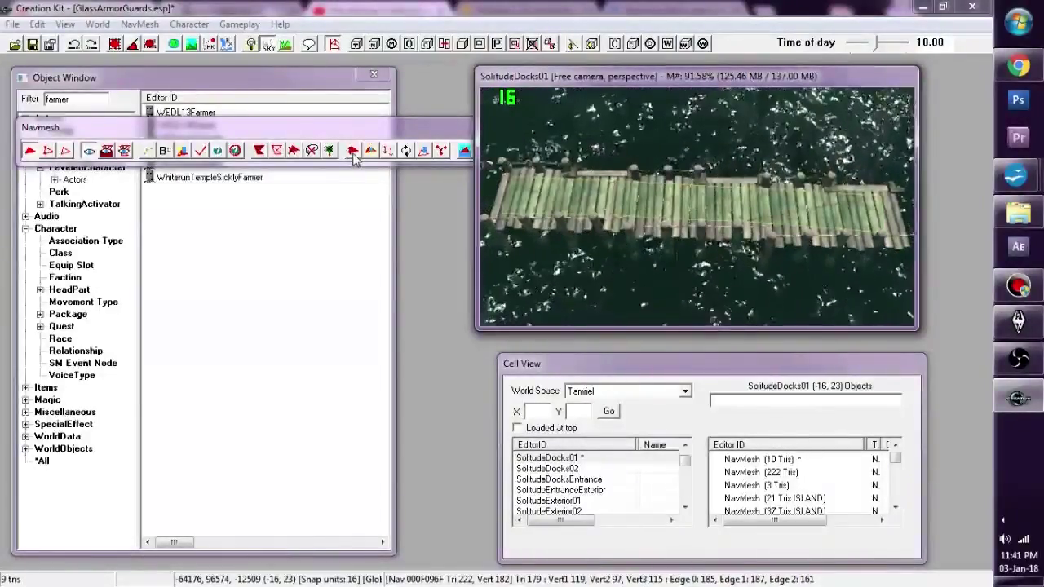
# - Check the dock's navmesh for warnings and leave navmesh editing
pyautogui.click(352, 152)
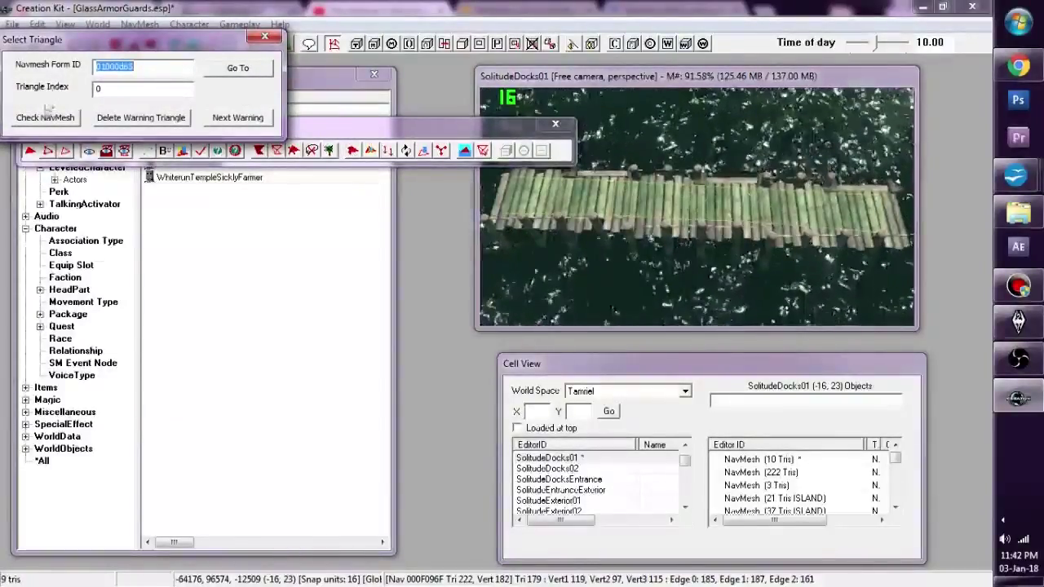
pyautogui.click(47, 119)
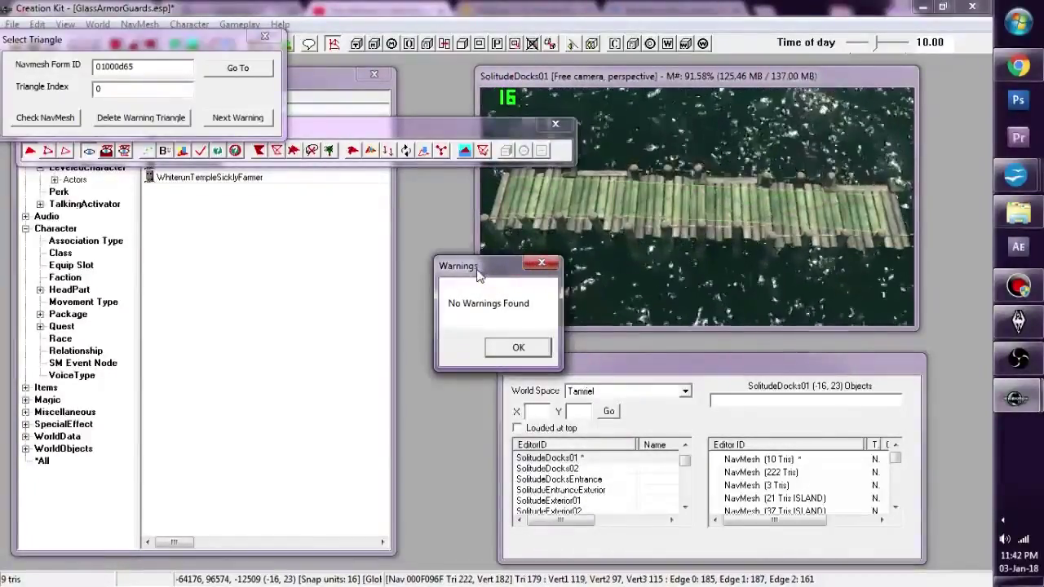
pyautogui.click(506, 349)
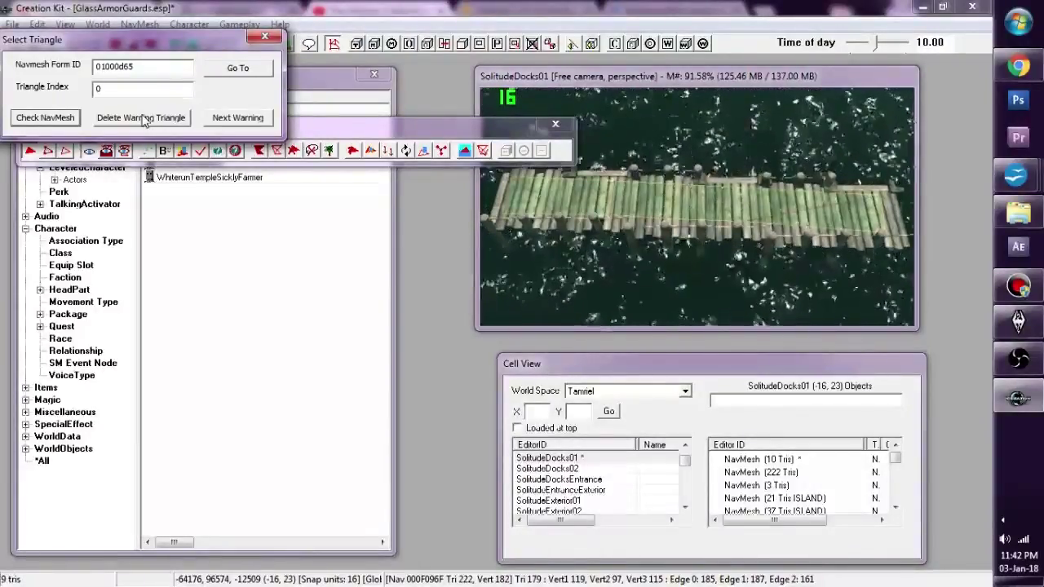
pyautogui.click(269, 37)
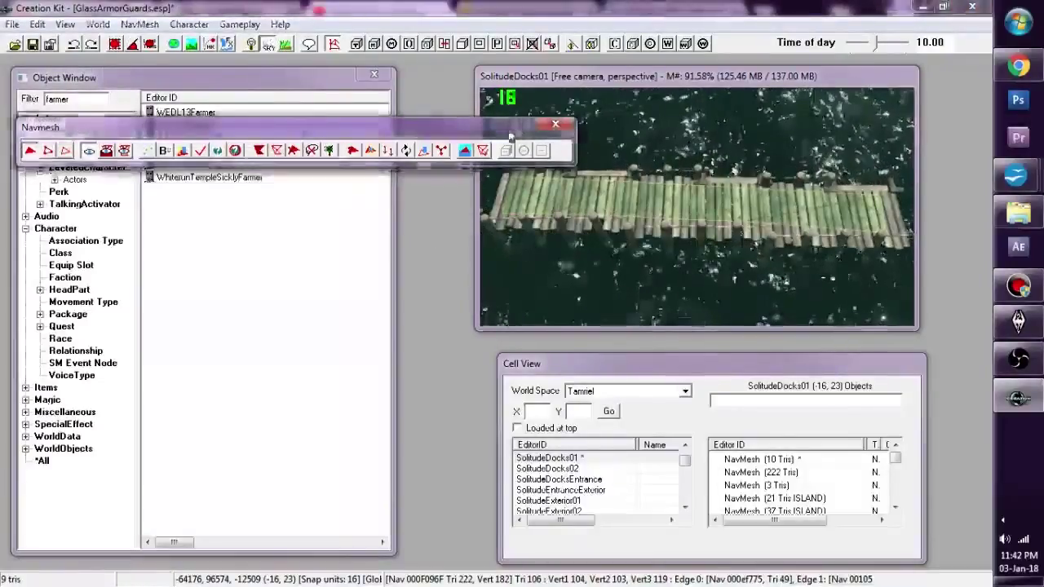
pyautogui.click(555, 124)
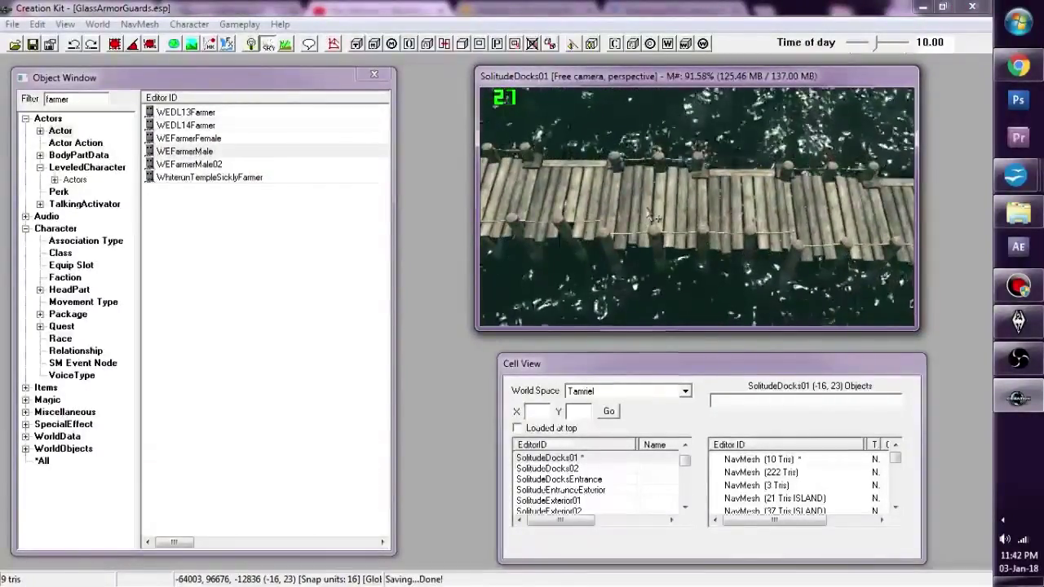
# - Place a WEFarmerMale actor on the planks near the middle of the dock and save the plugin
pyautogui.click(150, 154)
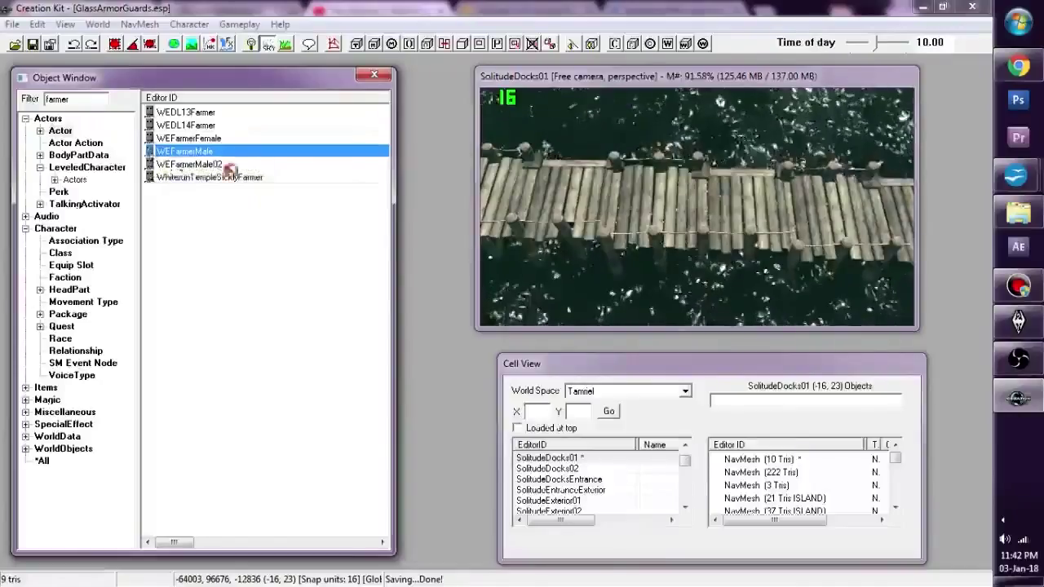
pyautogui.click(664, 212)
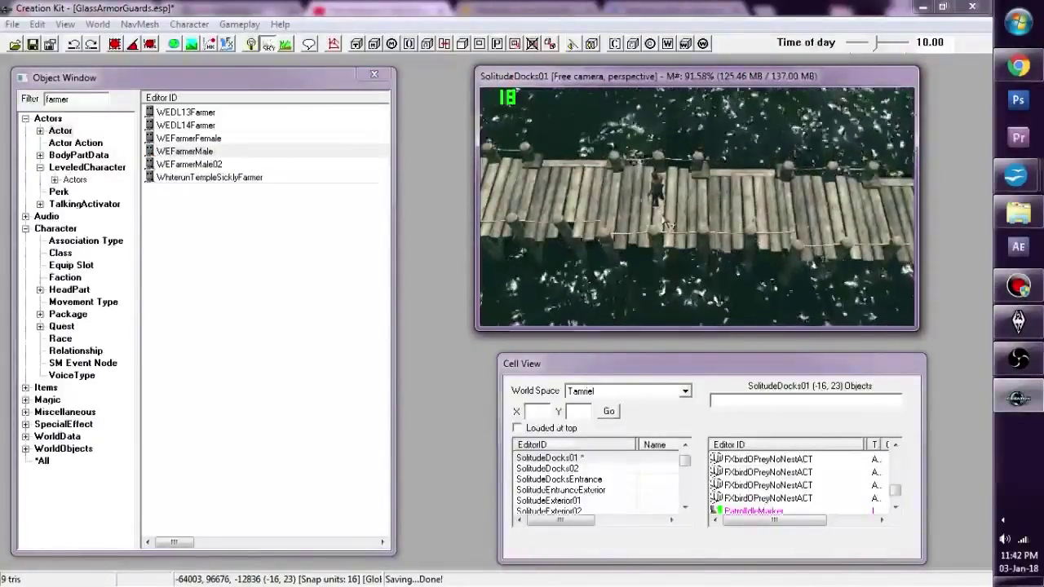
pyautogui.scroll(5, 668, 225)
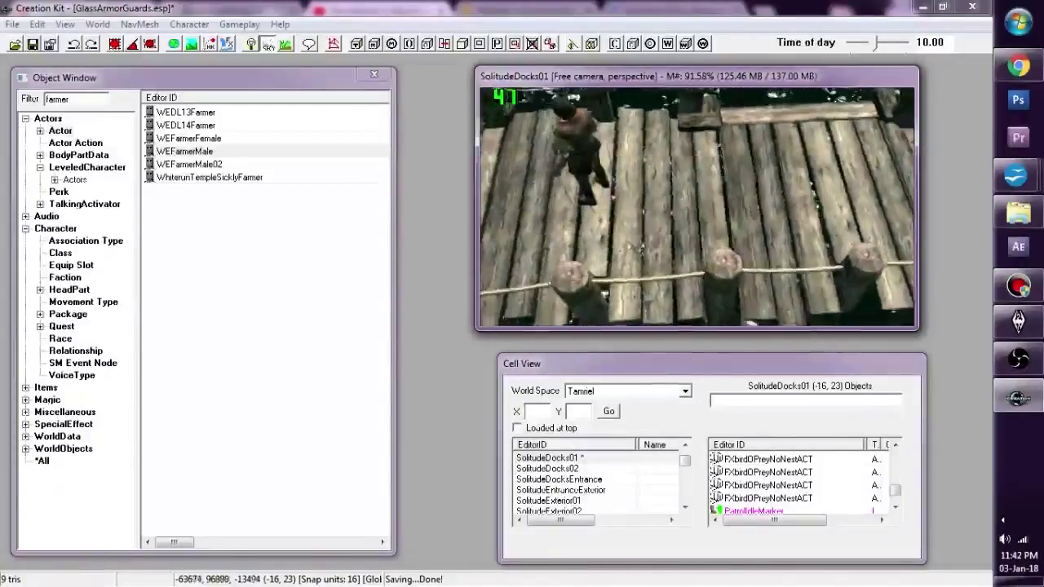
pyautogui.scroll(-5, 674, 217)
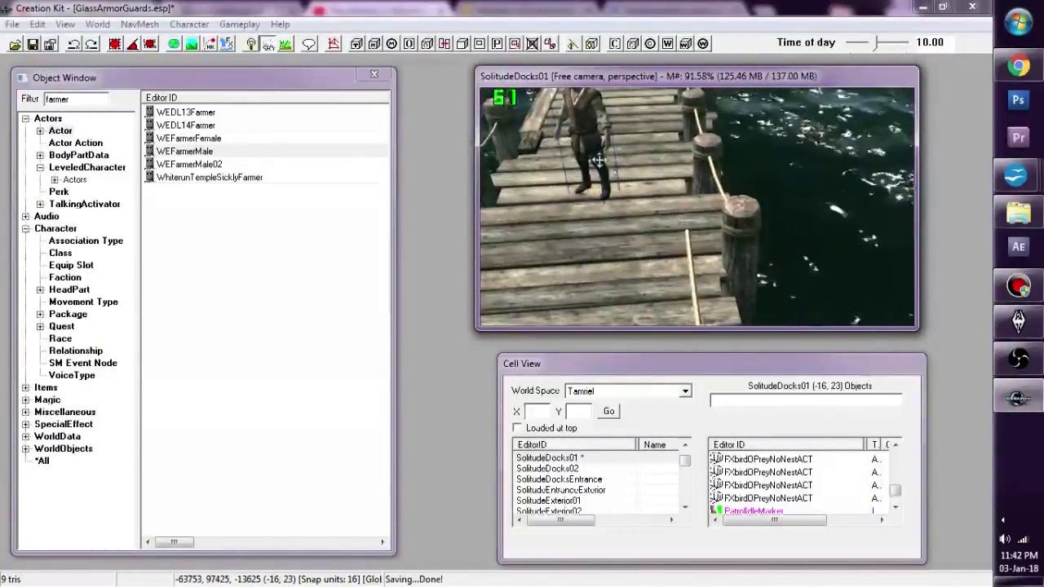
pyautogui.click(599, 160)
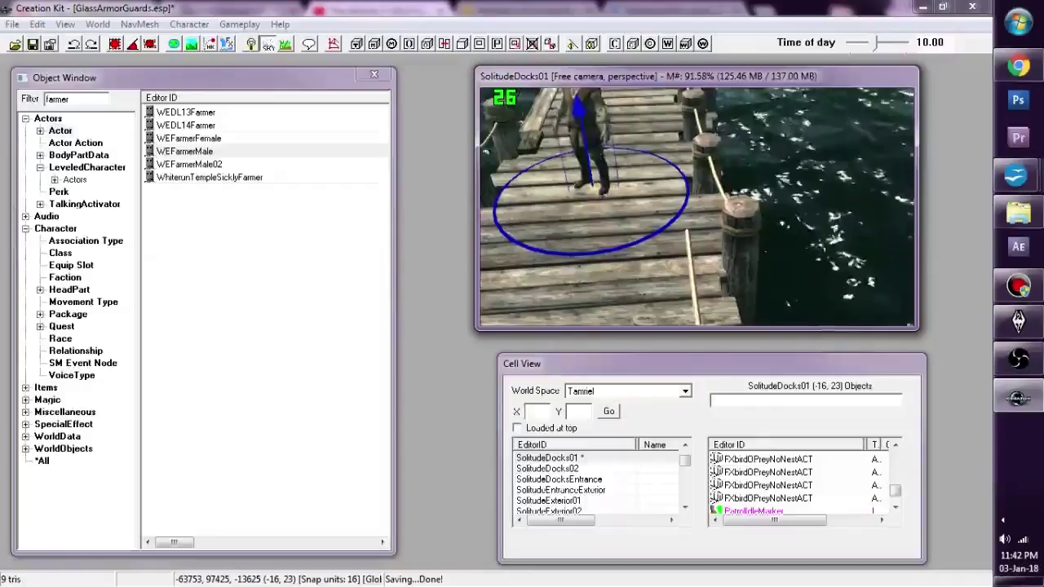
pyautogui.scroll(6, 604, 171)
pyautogui.scroll(-8, 604, 172)
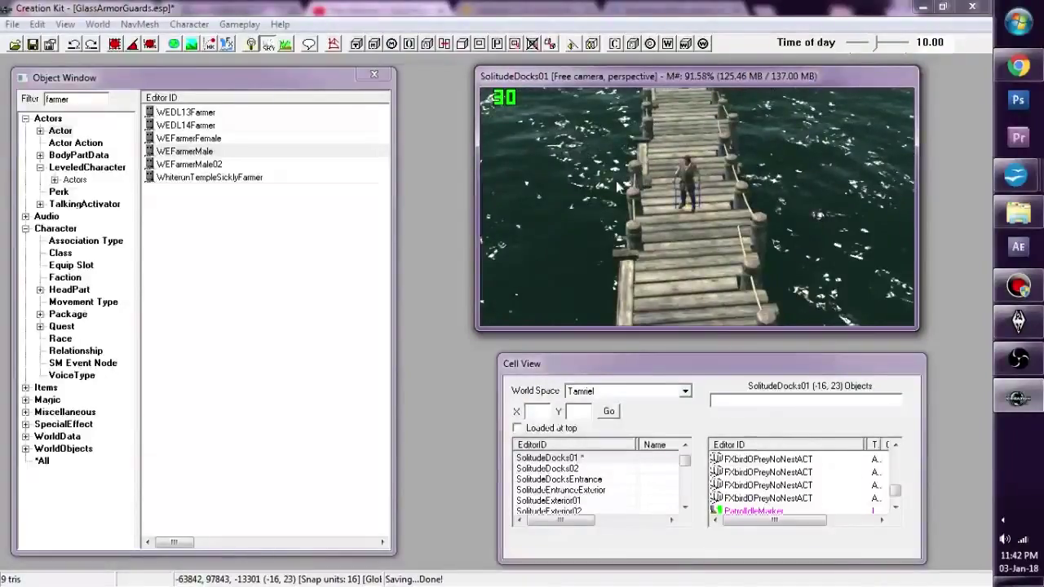
pyautogui.keyDown('shift'); pyautogui.moveTo(617, 181); pyautogui.dragTo(567, 178, button='middle'); pyautogui.keyUp('shift')
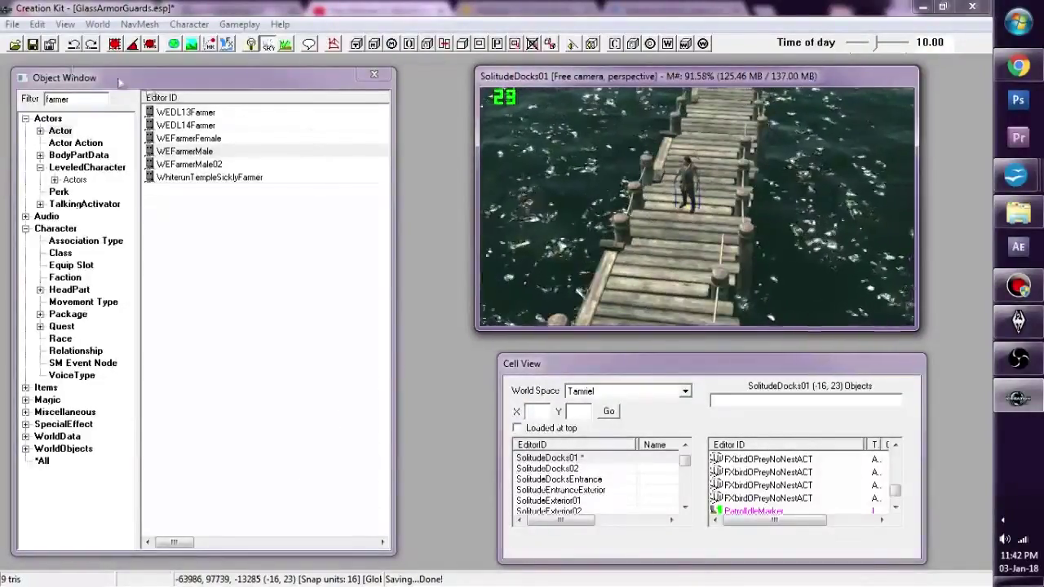
pyautogui.click(33, 44)
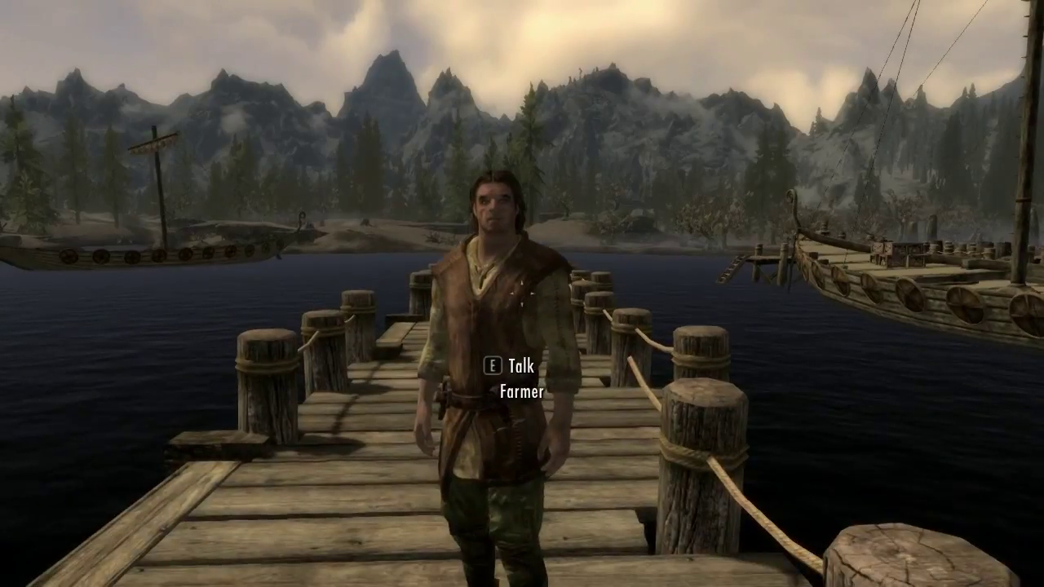
pyautogui.press('s')
pyautogui.press('a')
pyautogui.press('w')
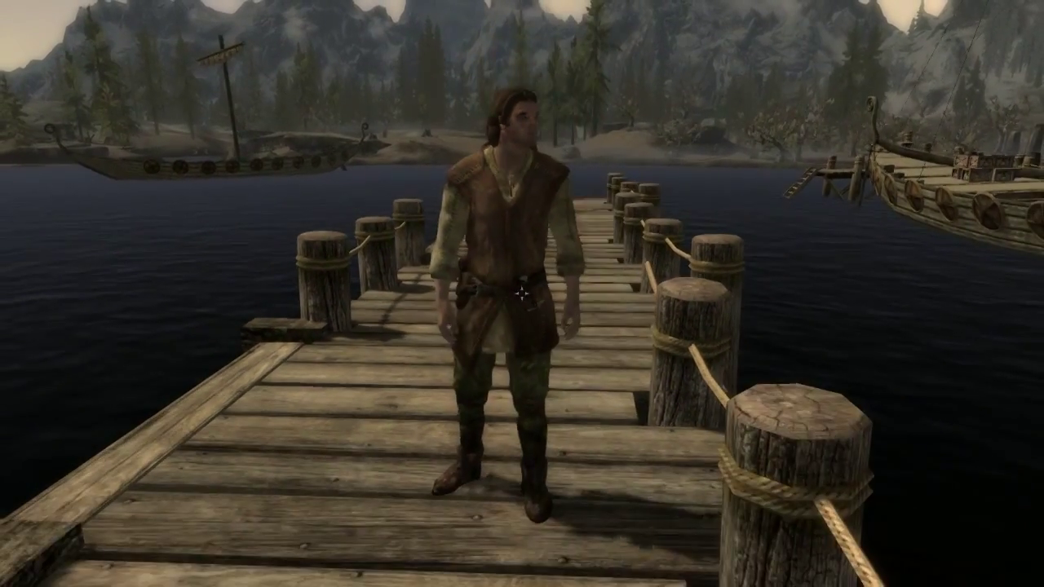
pyautogui.press('w')
pyautogui.press('s')
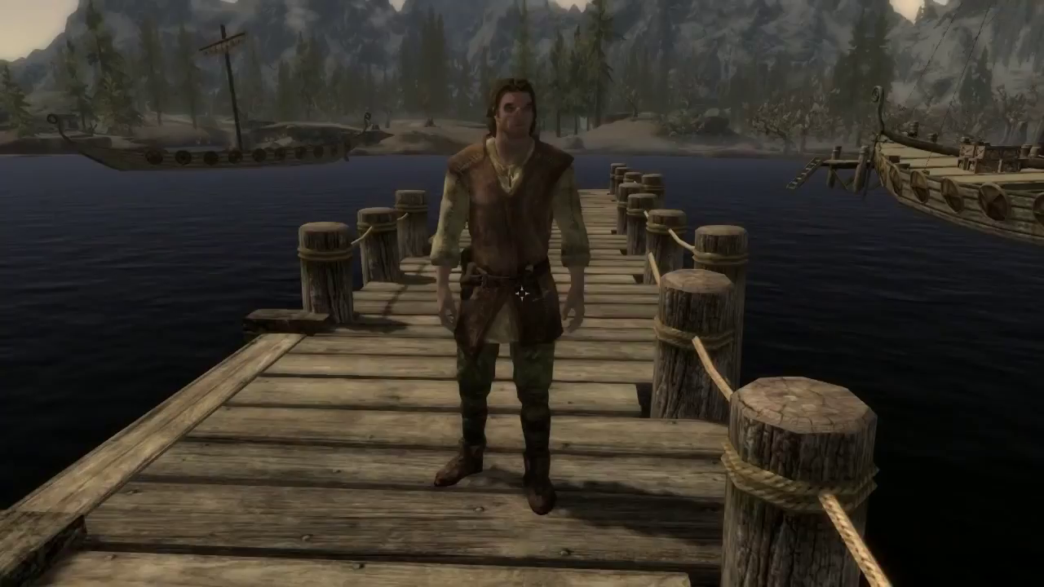
pyautogui.press('a')
pyautogui.press('w')
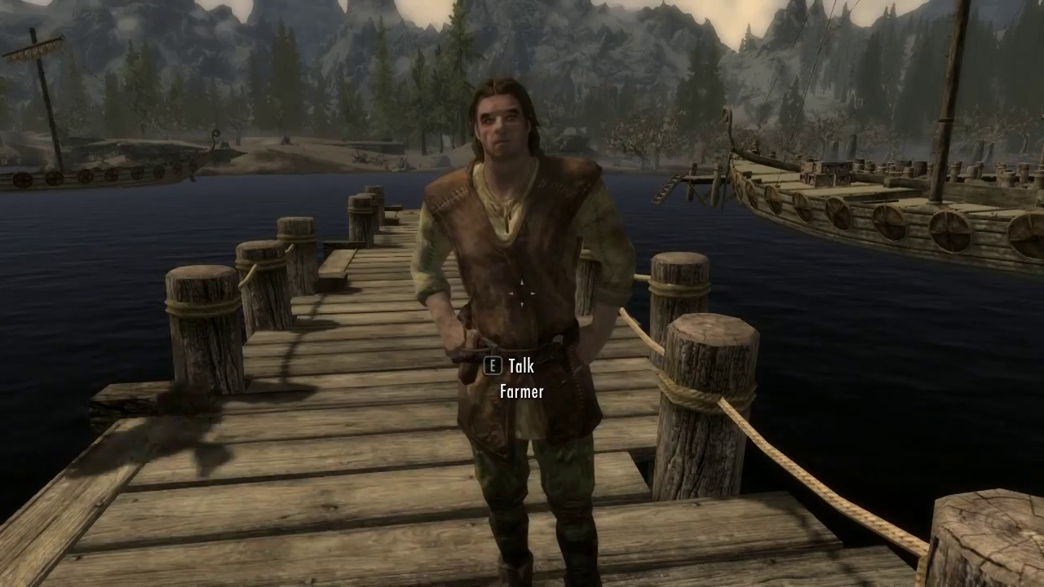
pyautogui.press('s')
pyautogui.press('w')
pyautogui.press('w')
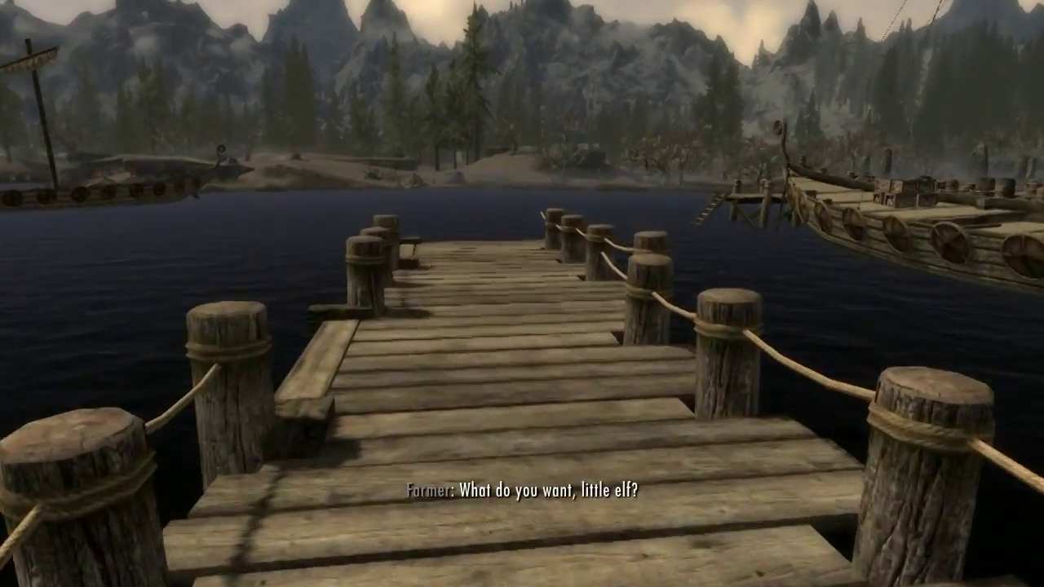
pyautogui.press('w')
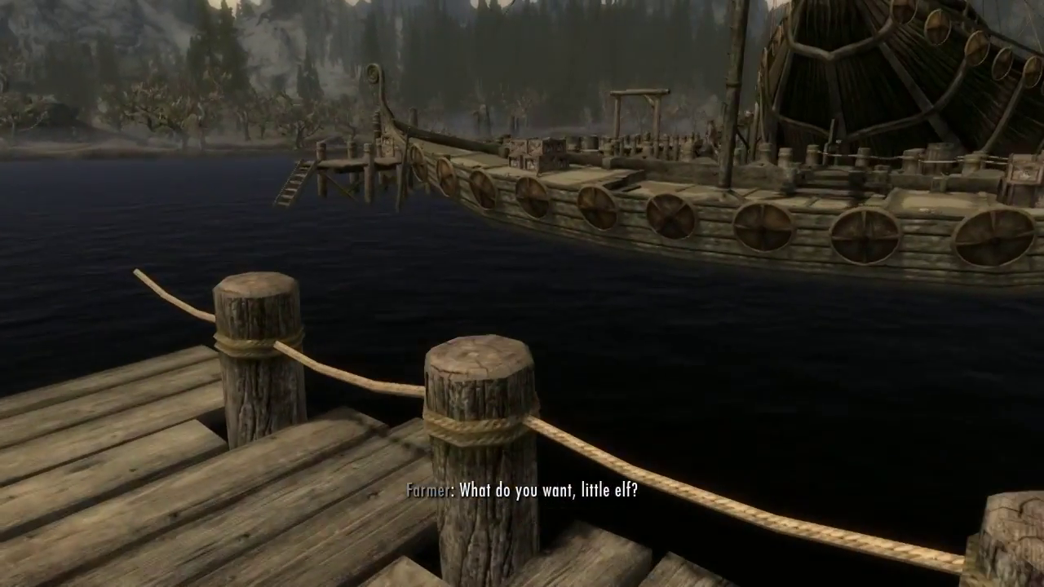
pyautogui.press('w')
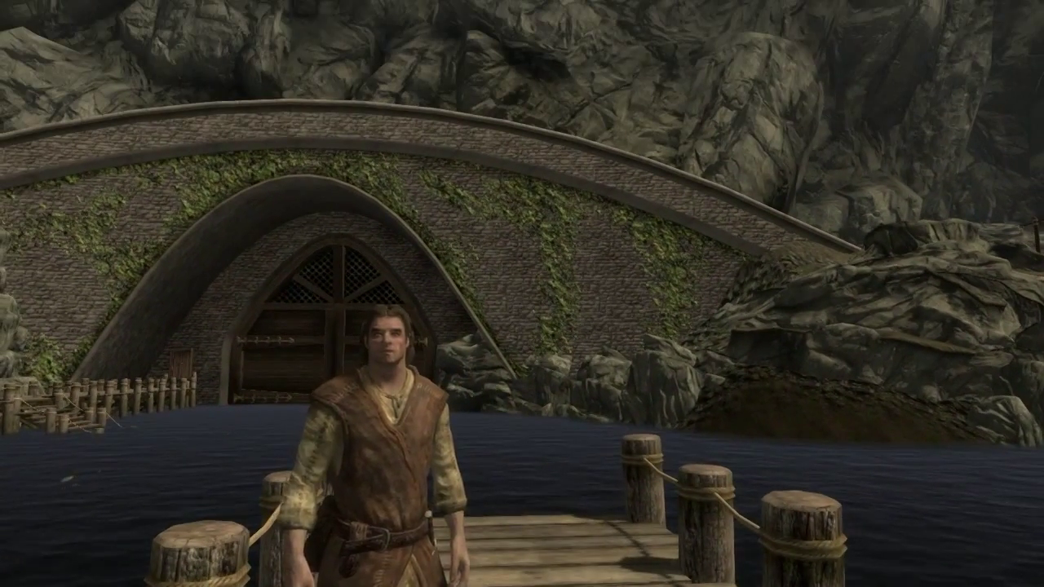
pyautogui.press('s')
pyautogui.press('w')
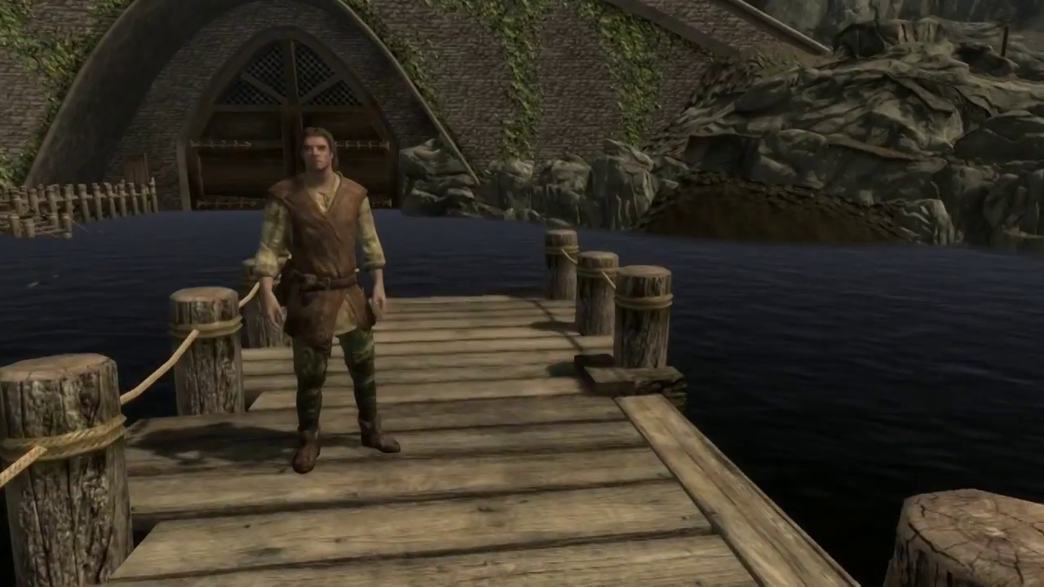
pyautogui.press('d')
pyautogui.press('a')
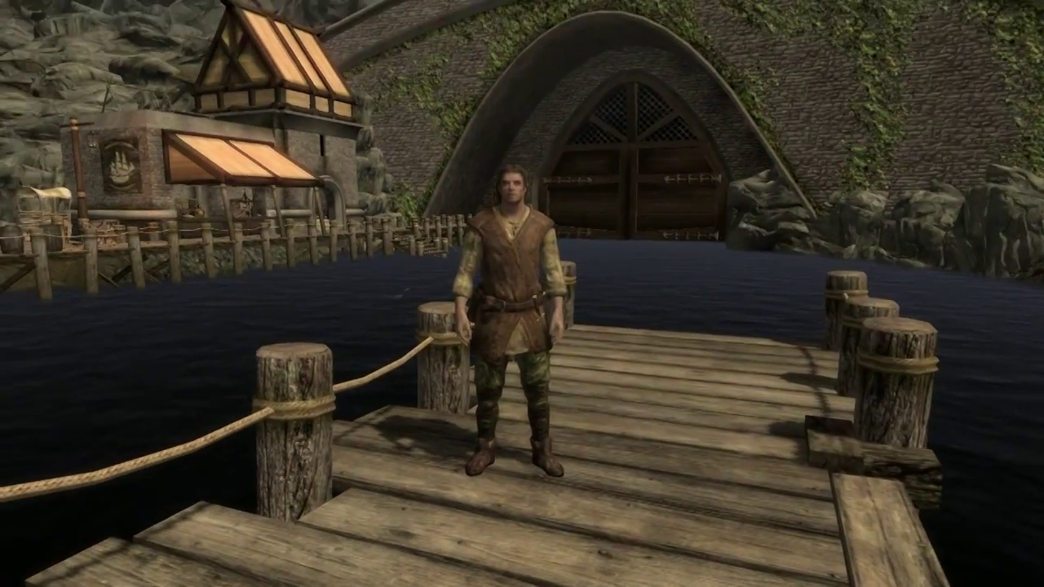